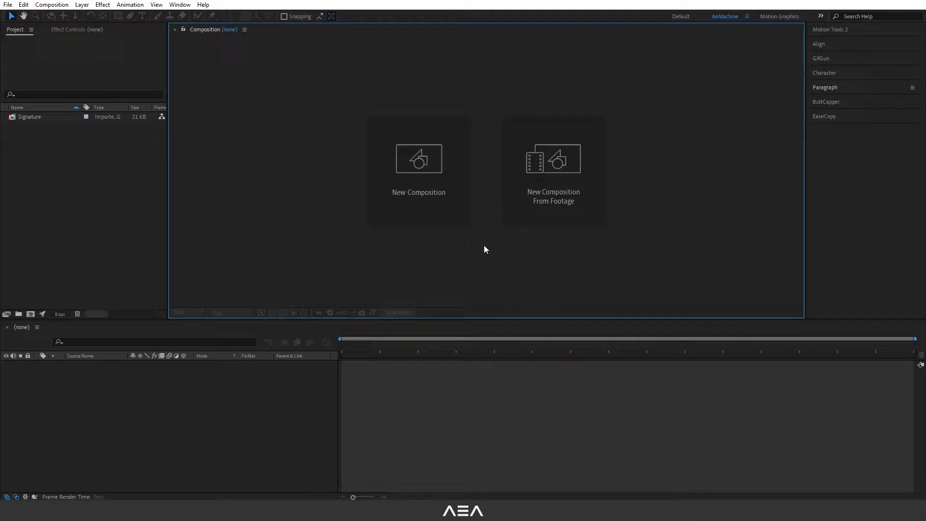
Create a 1920 x 1080 composition named Signature at 24 fps with a duration of 0:00:05:00
click(451, 202)
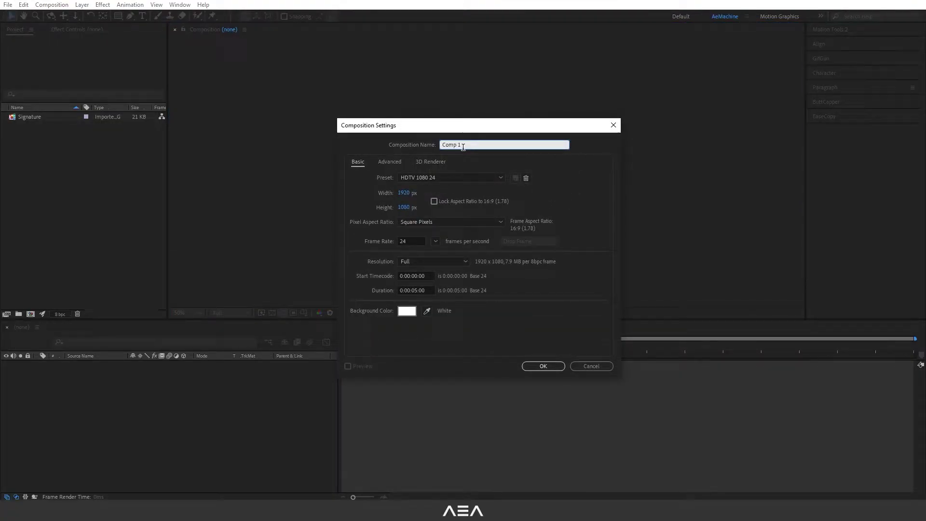
text(Sui)
click(424, 290)
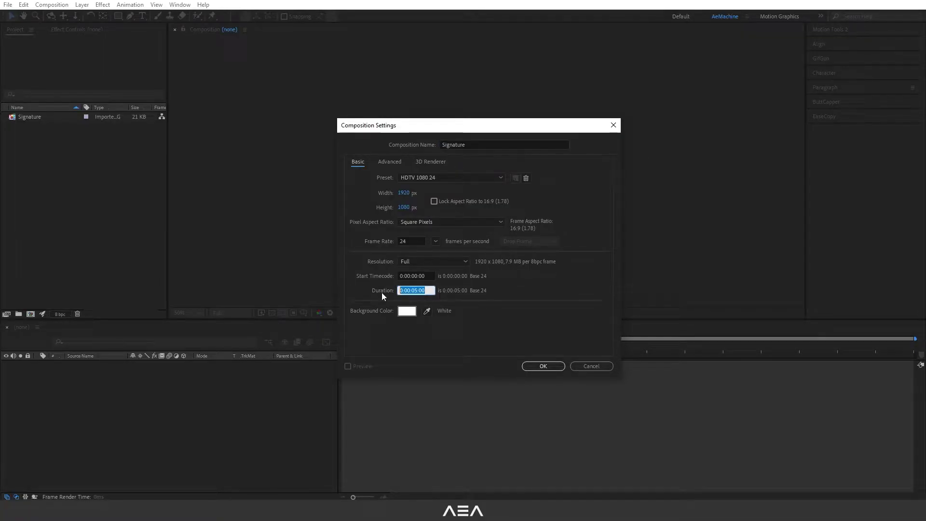
click(540, 365)
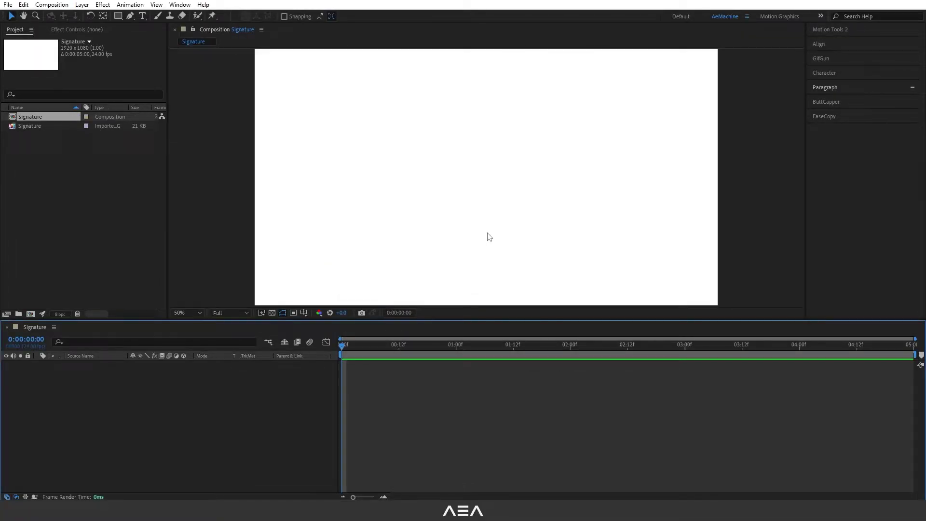
Add the imported Signature image to the composition as a layer
click(58, 126)
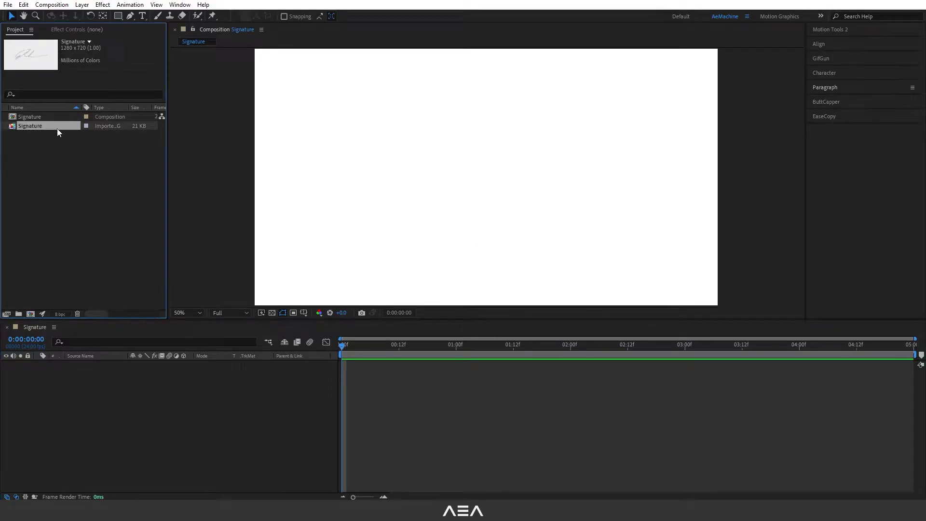
drag(57, 128, 121, 380)
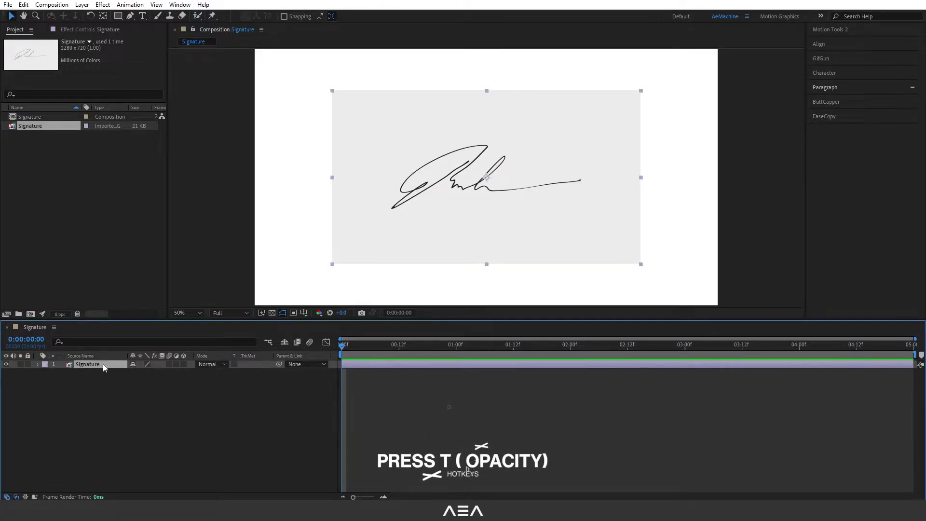
Set the signature image layer's opacity to 20% and lock the layer
key(t)
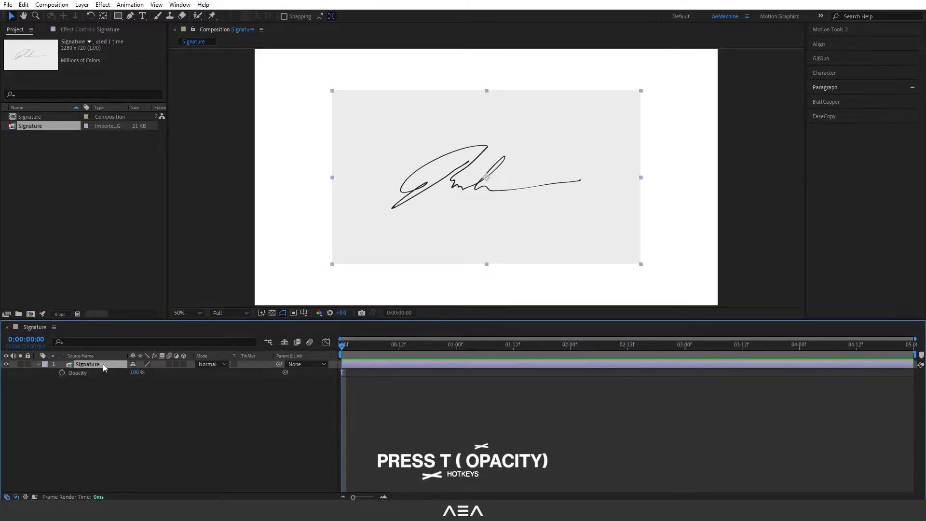
mouse_move(133, 376)
mouse_down()
mouse_move(121, 373)
mouse_move(129, 371)
mouse_up()
click(142, 377)
click(139, 373)
text(20)
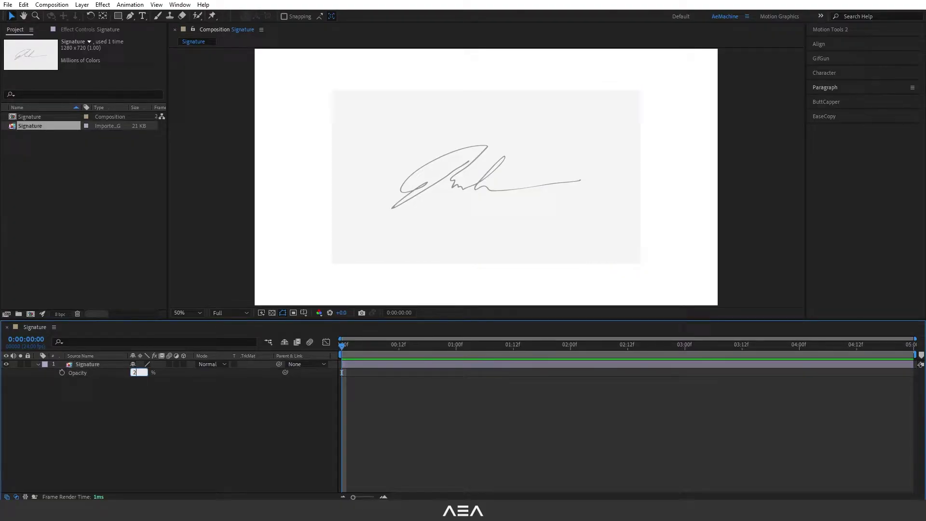
key(Return)
click(39, 364)
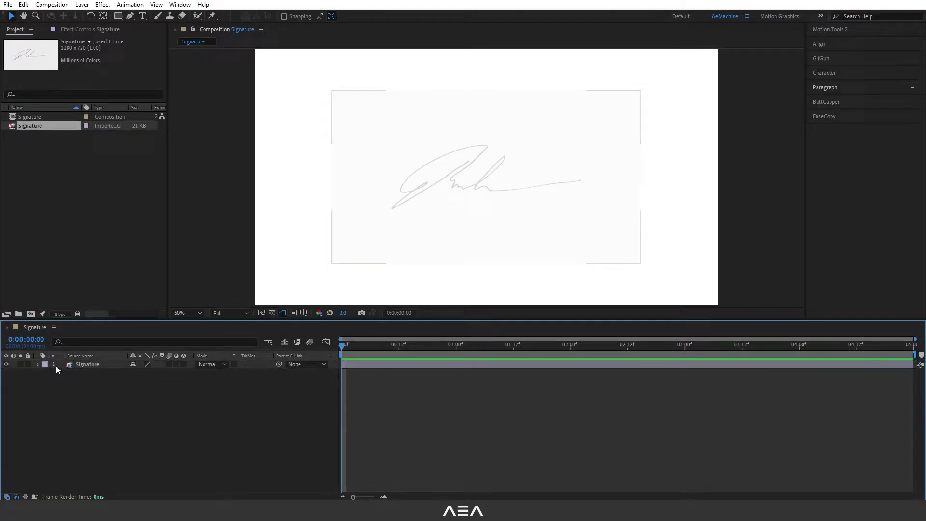
click(27, 364)
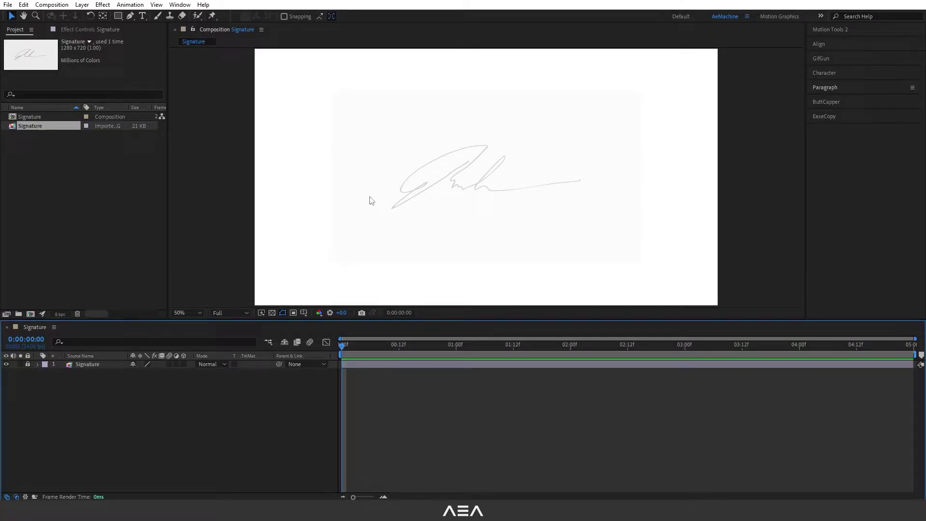
Start a Pen tool path over the faded signature, tracing the first letter's long diagonal stroke down to its lowest tip
click(132, 17)
key(slash)
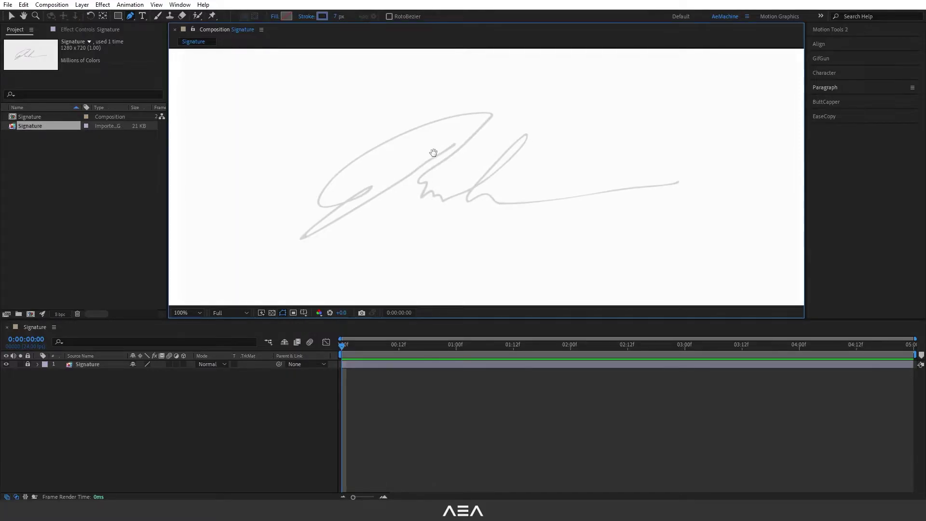
scroll(439, 152, up, 1)
scroll(441, 148, down, 1)
click(469, 140)
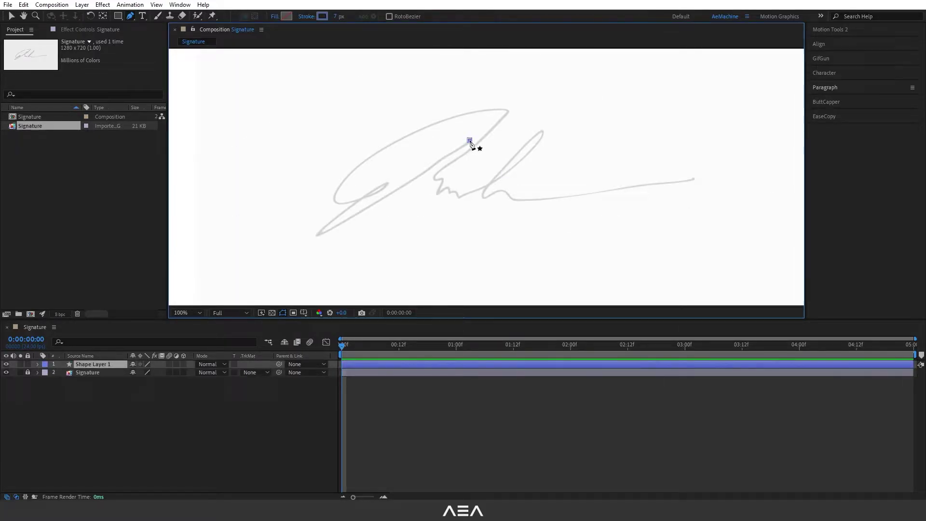
drag(390, 193, 383, 197)
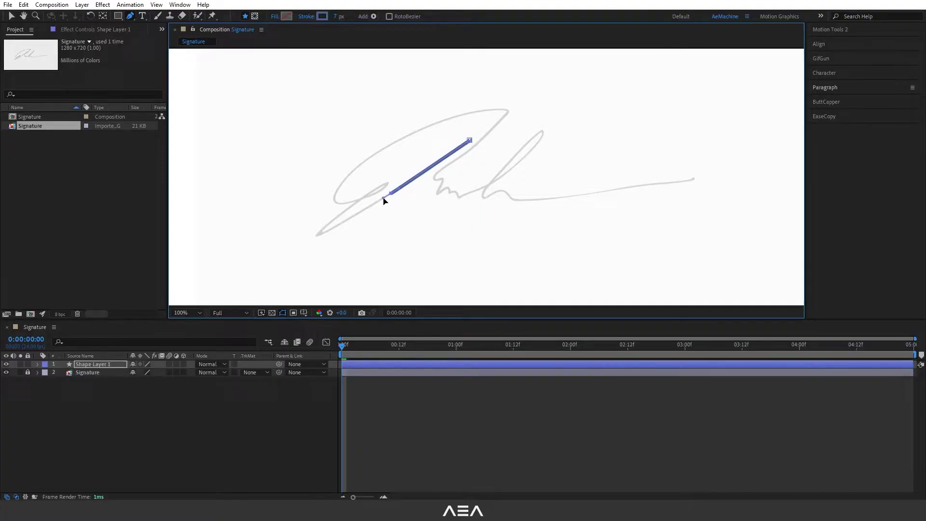
drag(319, 233, 314, 233)
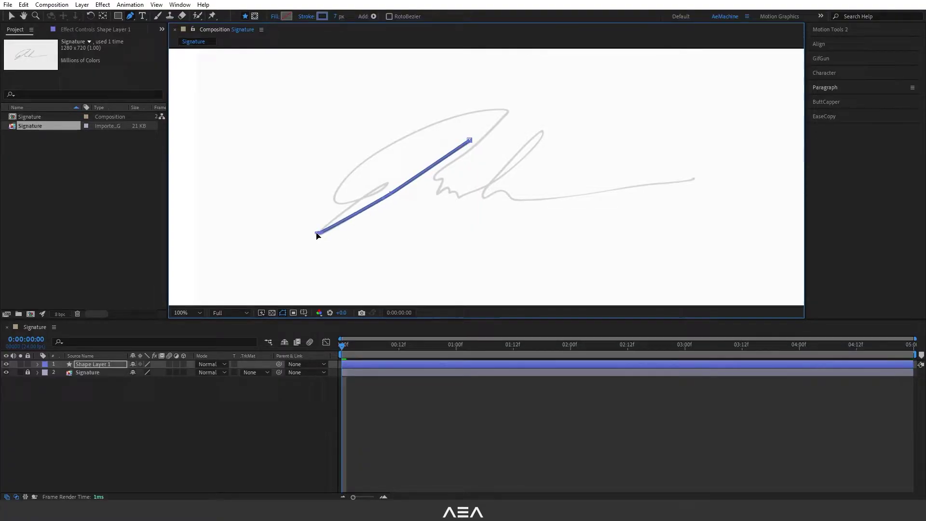
Continue the path with curved points around the first letter's small inner loop and its large upper loop
scroll(324, 229, up, 2)
scroll(333, 224, down, 1)
drag(595, 175, 406, 220)
drag(541, 169, 468, 188)
mouse_move(467, 131)
mouse_down()
mouse_move(440, 178)
mouse_move(502, 148)
mouse_up()
drag(413, 186, 390, 187)
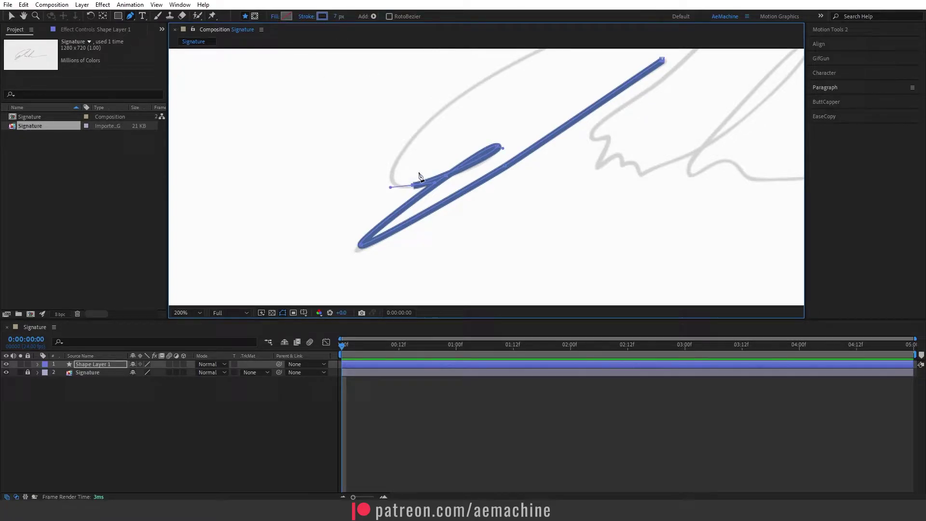
drag(405, 148, 429, 117)
drag(542, 64, 489, 97)
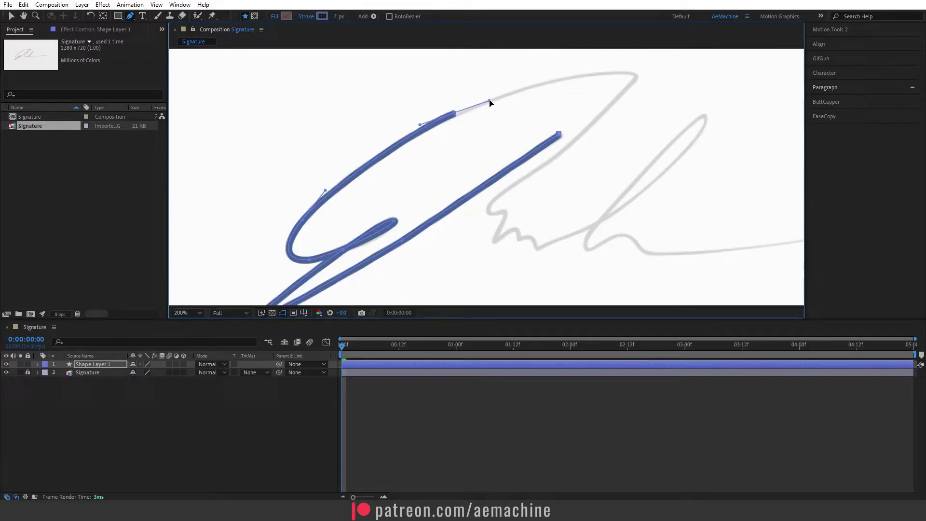
mouse_move(615, 67)
mouse_down()
mouse_move(581, 70)
mouse_move(618, 80)
mouse_up()
drag(551, 129, 537, 142)
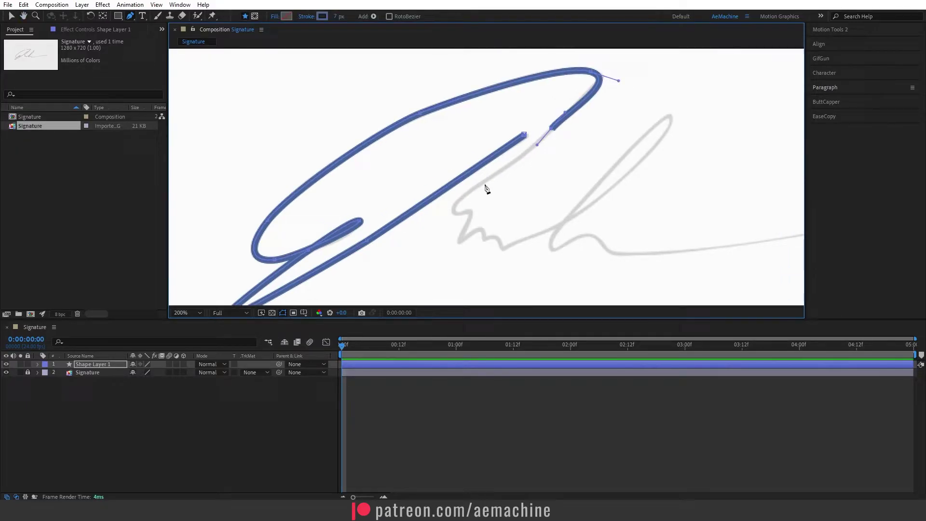
Trace the small zigzag letters in the middle of the signature, up to the start of the tall loop
click(469, 190)
mouse_move(454, 209)
mouse_down()
mouse_move(467, 211)
mouse_move(466, 236)
mouse_up()
click(474, 211)
drag(480, 228, 488, 225)
click(502, 252)
drag(587, 211, 603, 199)
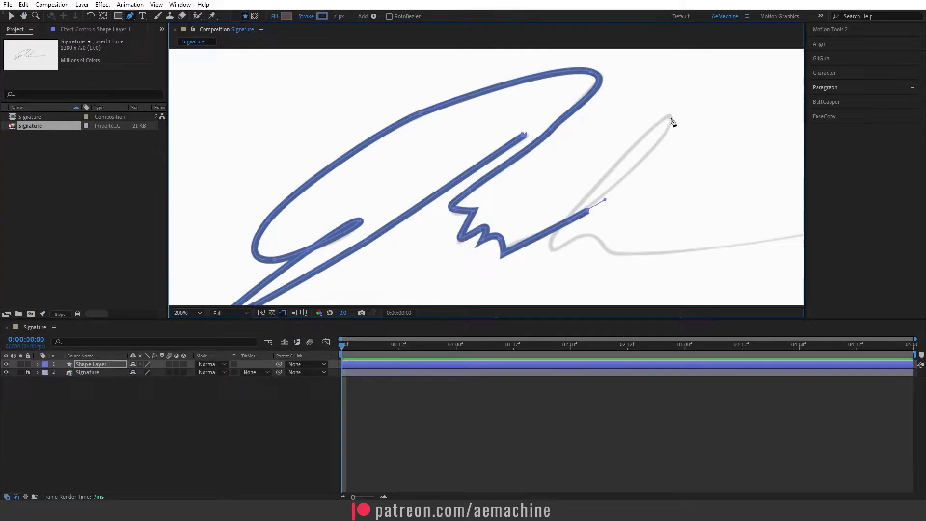
Trace the tall loop and the long closing tail of the signature, and finish the path
drag(670, 116, 654, 120)
drag(550, 242, 544, 267)
drag(577, 236, 626, 255)
drag(711, 248, 736, 247)
drag(736, 247, 569, 230)
scroll(569, 229, down, 1)
drag(647, 186, 667, 181)
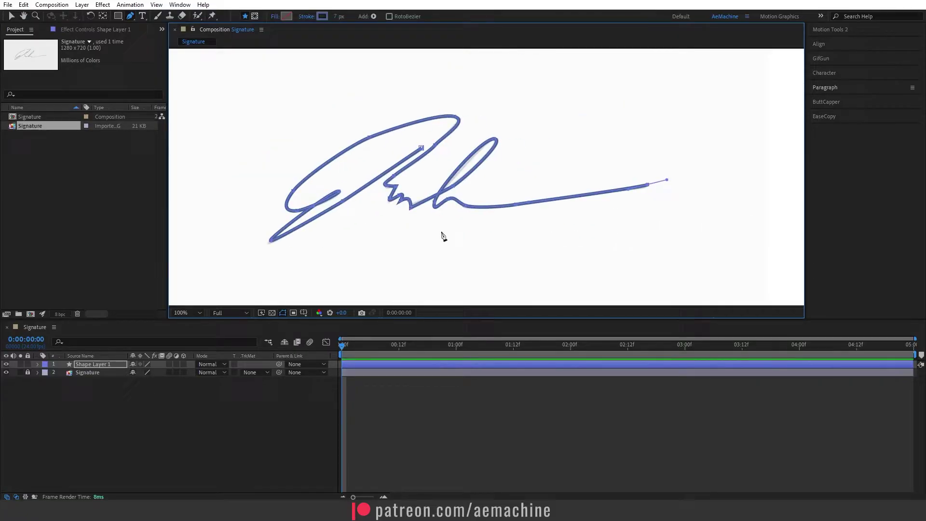
drag(452, 229, 505, 227)
key(comma)
click(178, 409)
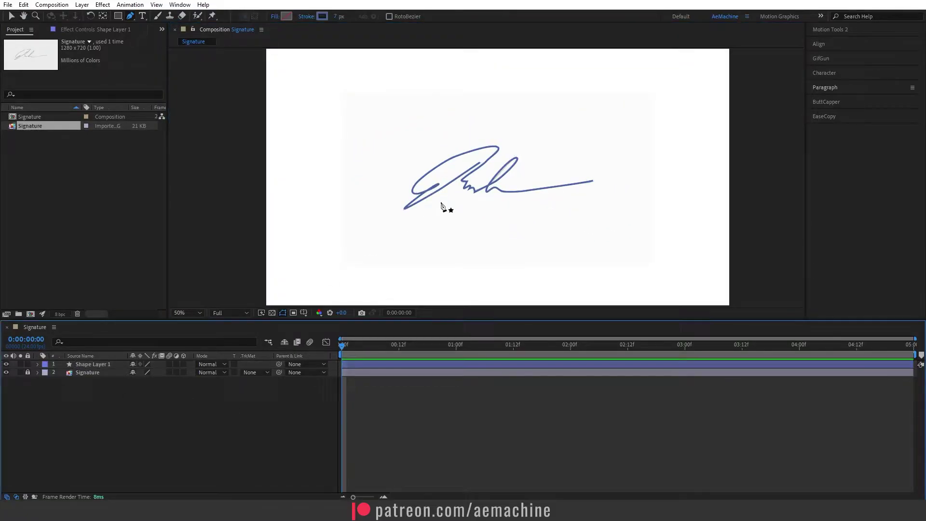
key(period)
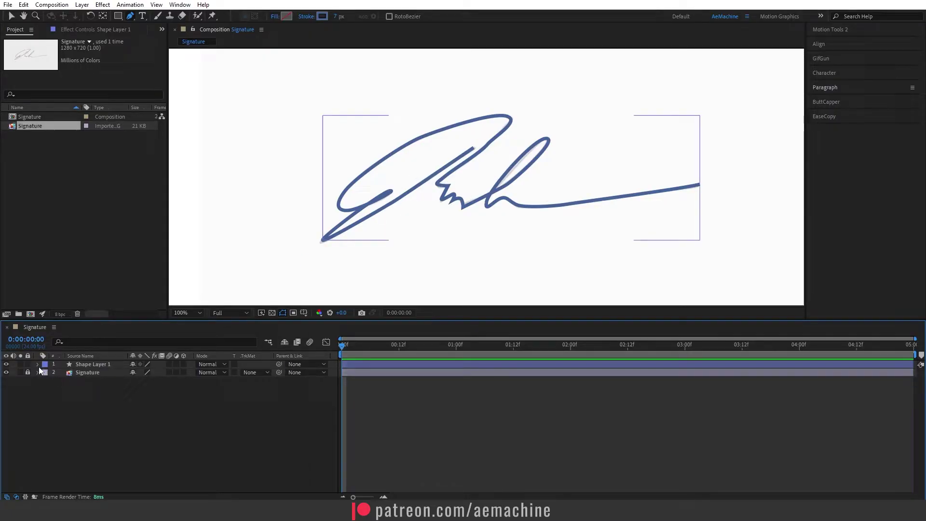
Rename the traced shape layer as Signature
click(90, 364)
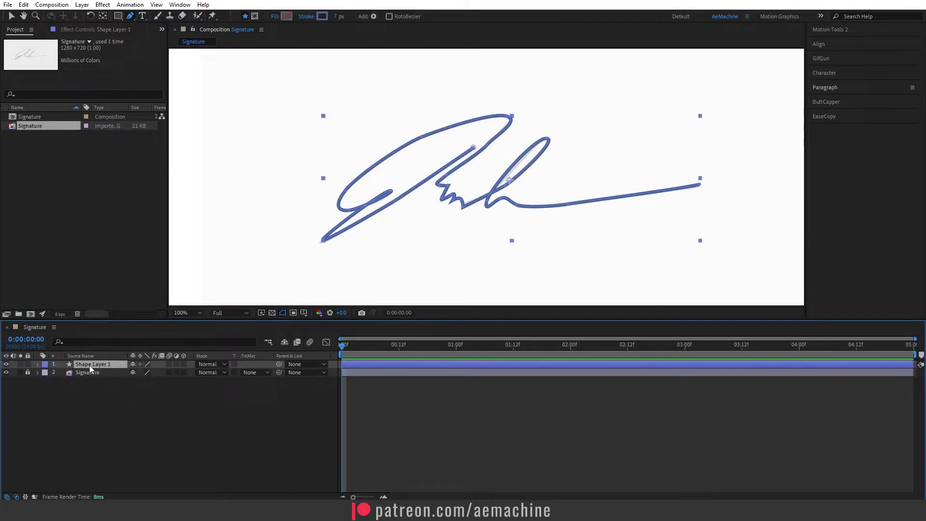
key(Return)
text(Signature)
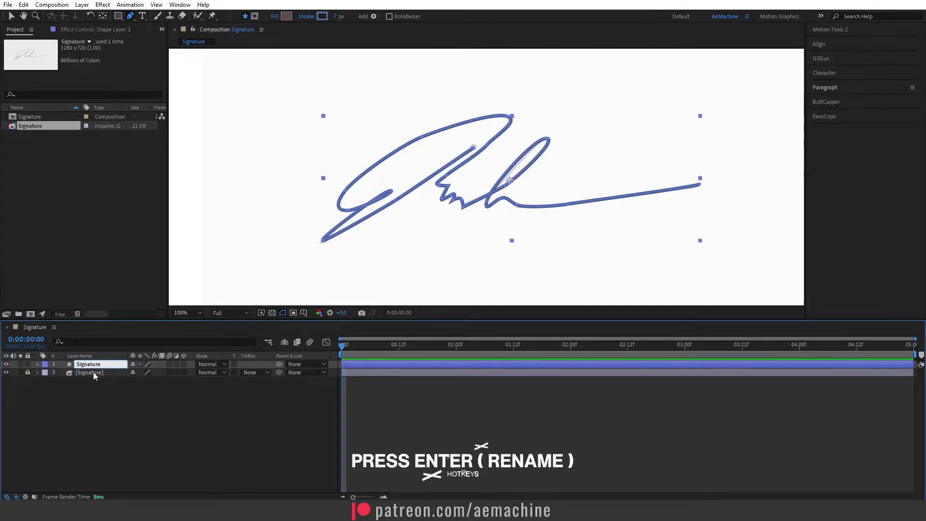
click(45, 377)
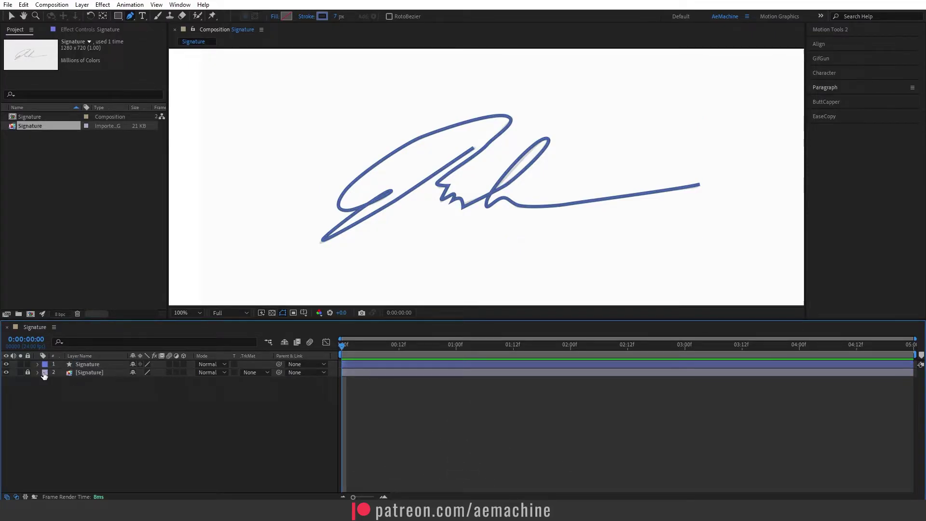
Set the traced path's stroke to Round Cap line ends and a Round Join
click(38, 364)
click(58, 372)
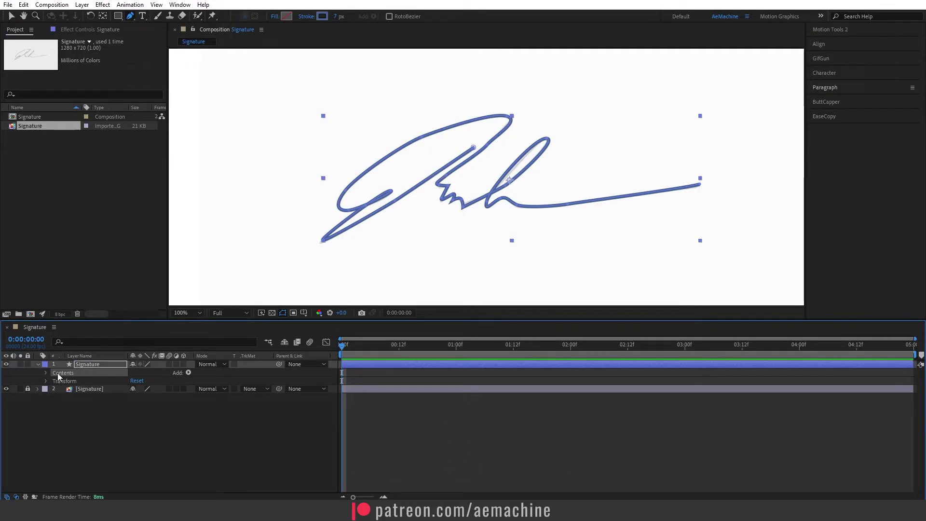
click(45, 373)
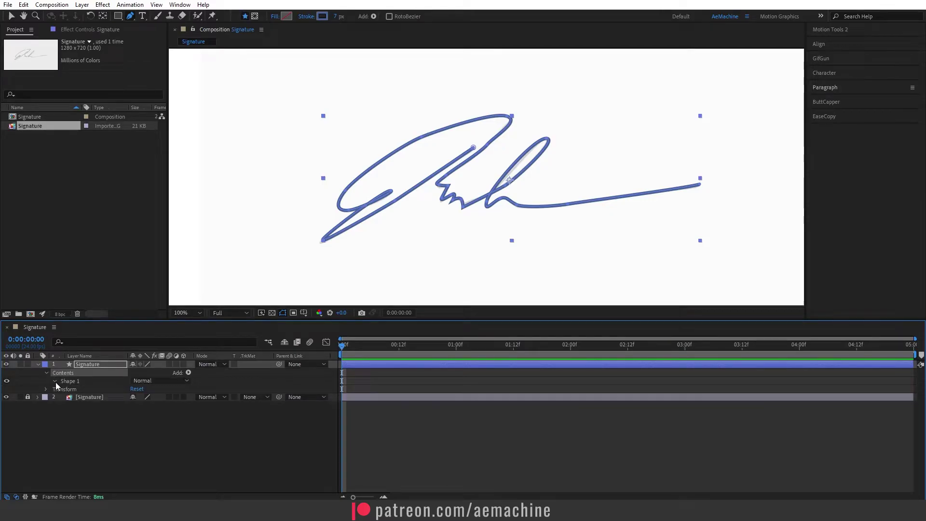
click(55, 381)
click(79, 398)
click(63, 397)
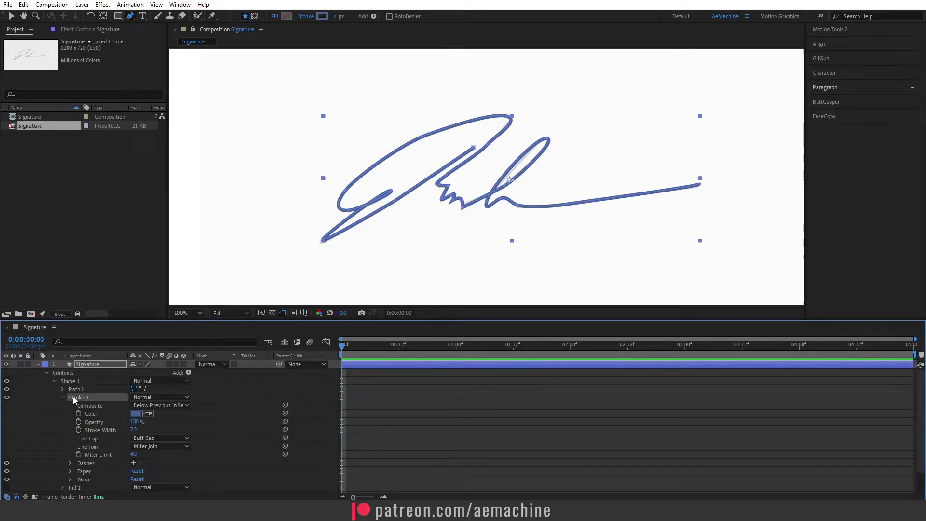
click(144, 438)
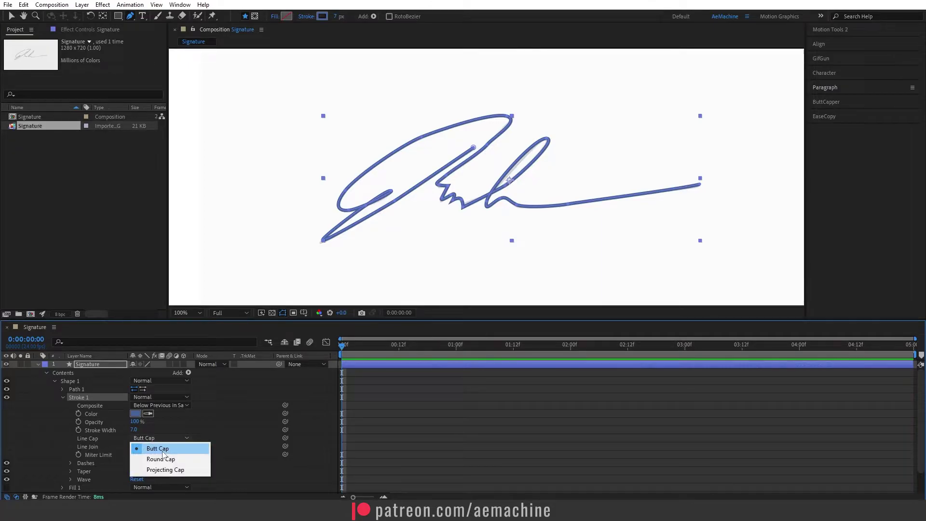
click(150, 454)
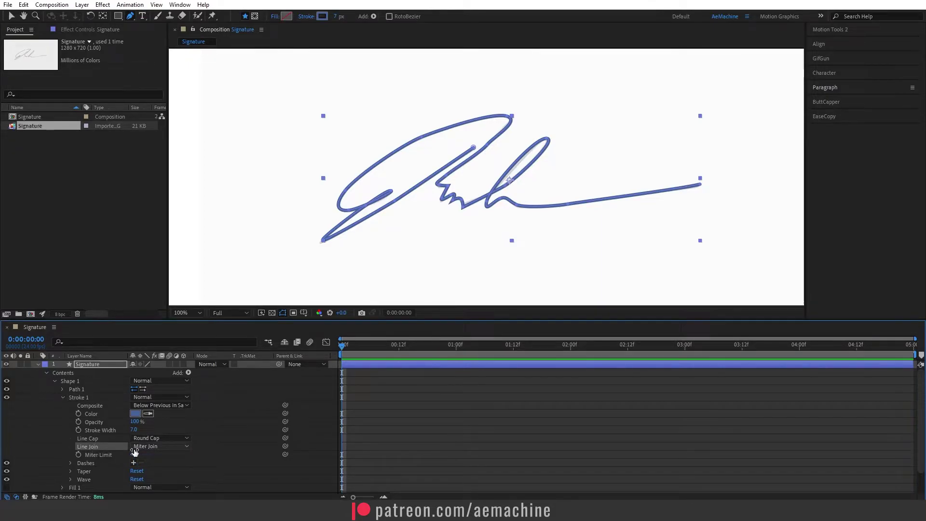
click(155, 446)
click(163, 467)
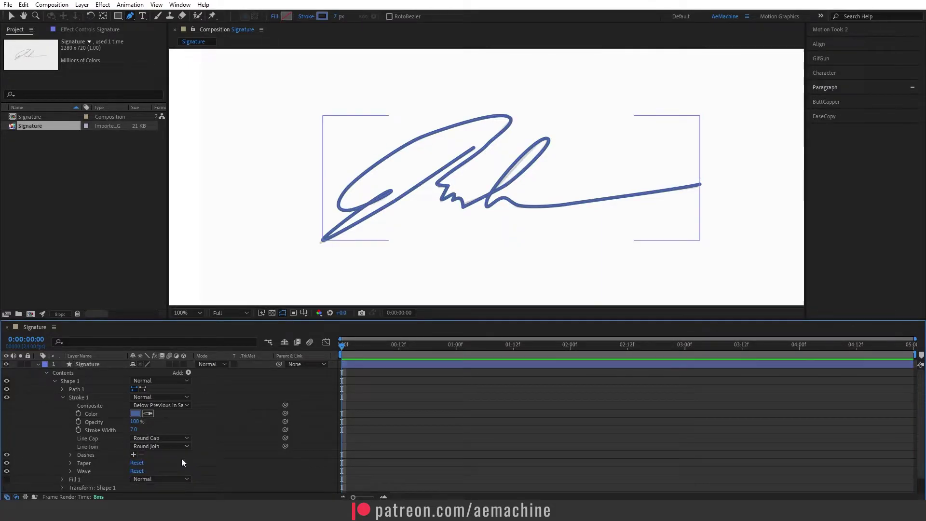
Give the signature stroke a wave with an amount of 50% and a wavelength of 201 pixels
click(83, 463)
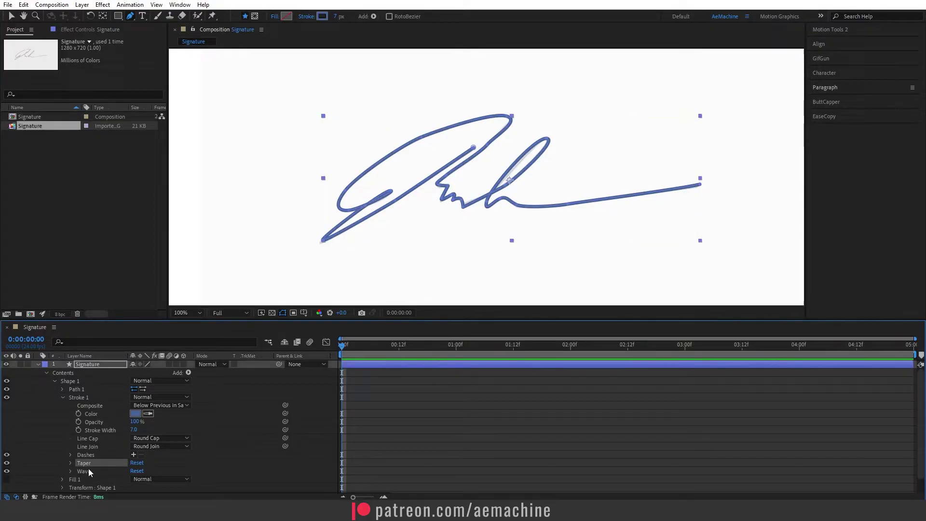
click(71, 472)
scroll(97, 455, down, 2)
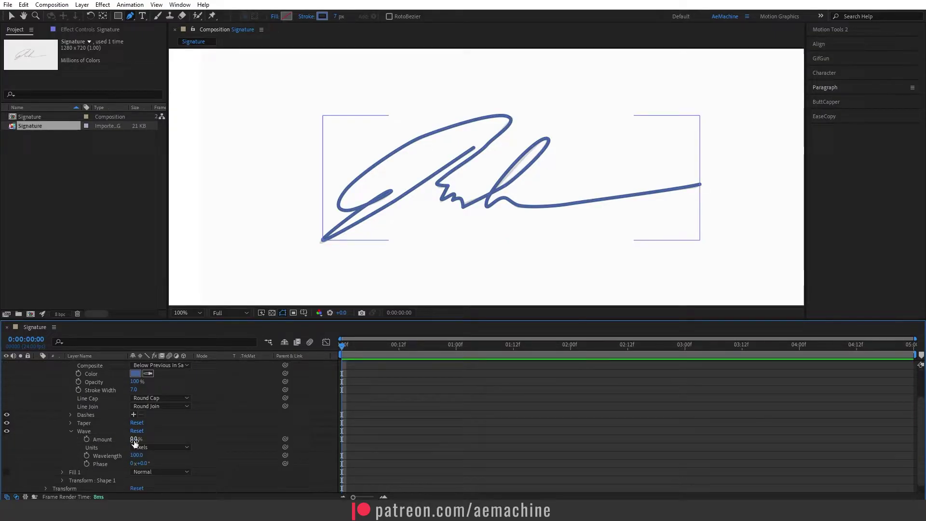
mouse_move(134, 439)
mouse_down()
mouse_move(174, 442)
mouse_move(162, 443)
mouse_up()
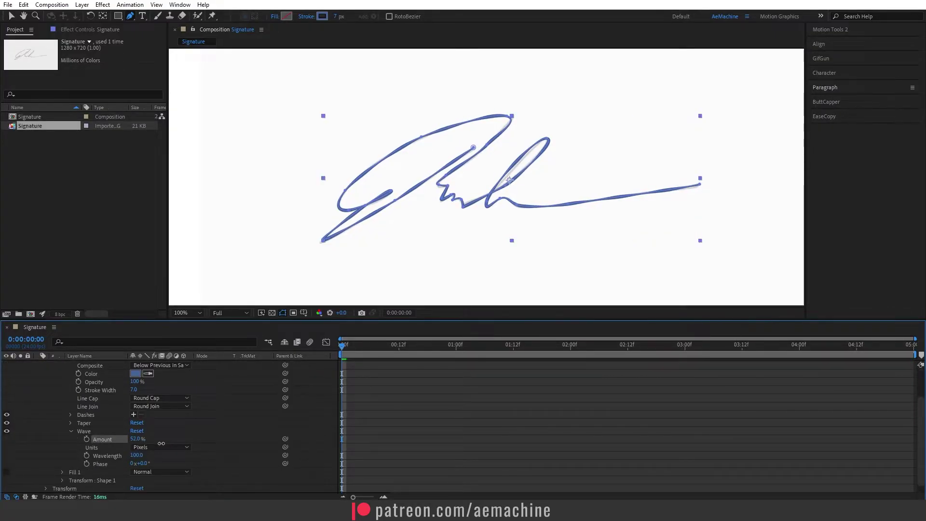
click(171, 437)
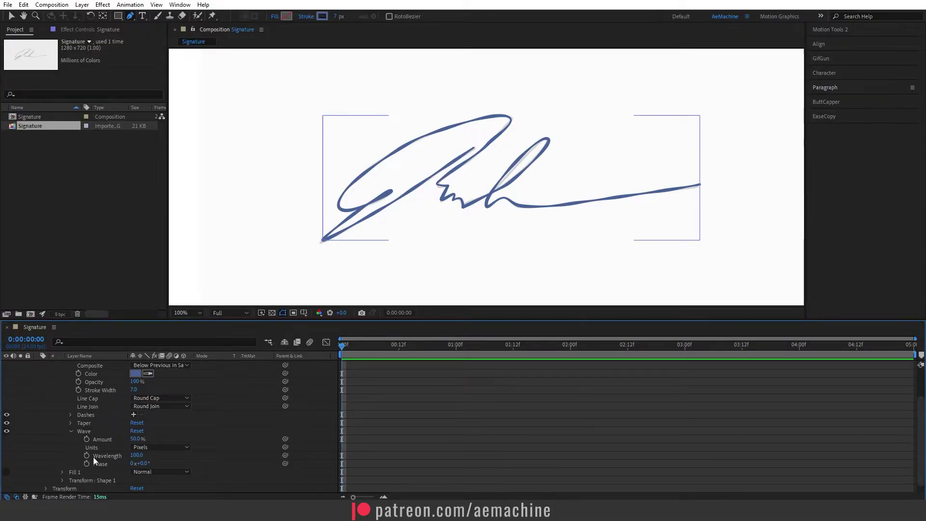
drag(136, 455, 186, 459)
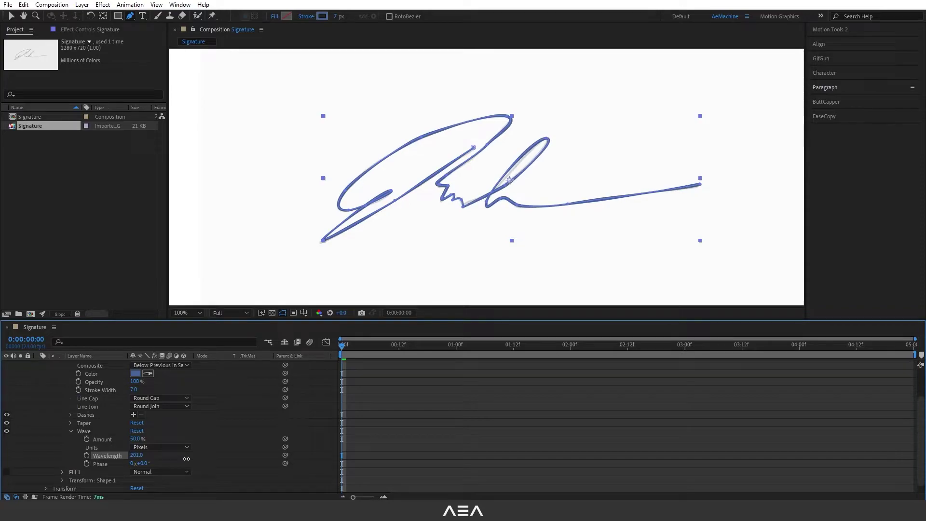
click(230, 439)
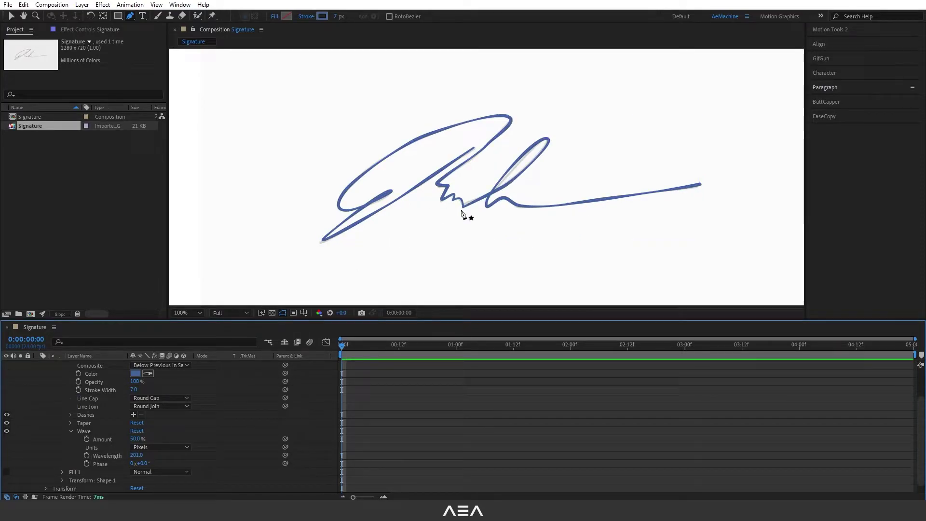
Set the phase of the signature stroke's wave to -14°
click(81, 461)
mouse_move(139, 463)
mouse_down()
mouse_move(170, 464)
mouse_move(137, 466)
mouse_up()
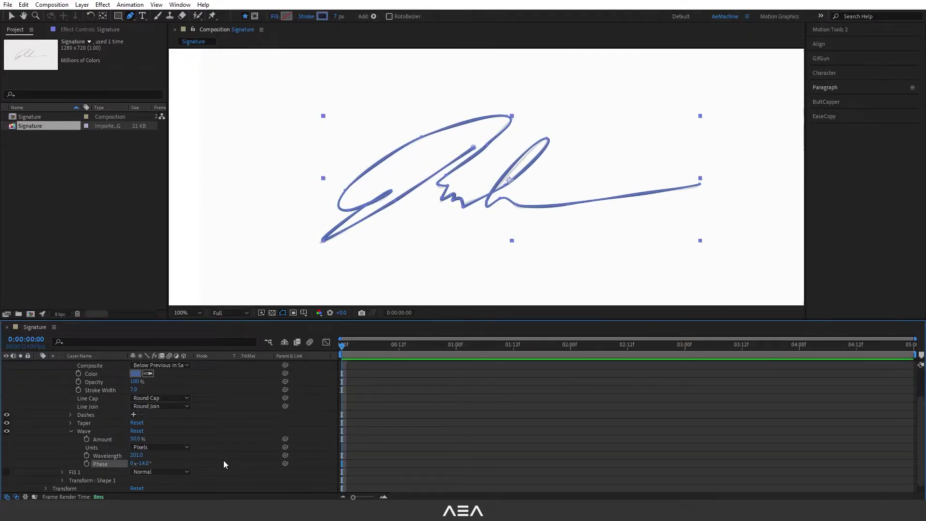
click(224, 461)
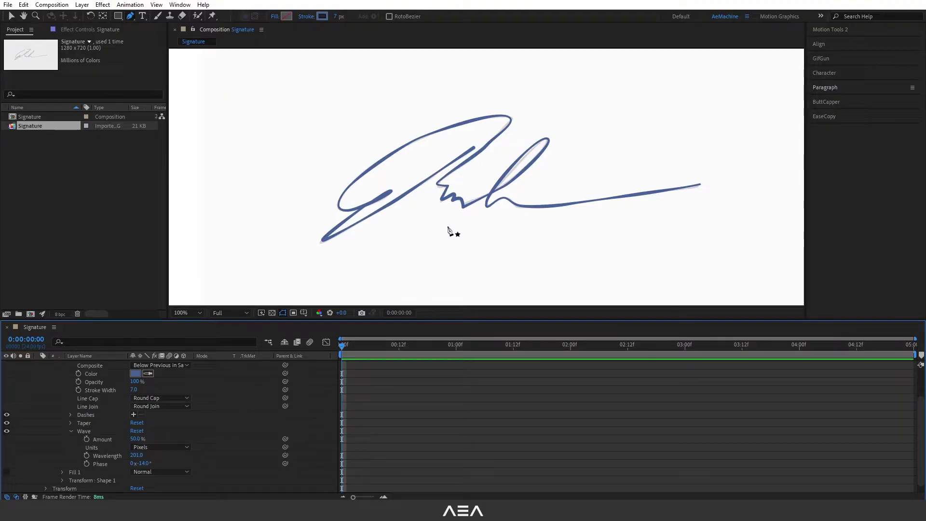
Collapse the Signature shape layer's properties and hide the locked reference signature image layer
key(ctrl+a)
scroll(29, 386, up, 2)
click(37, 365)
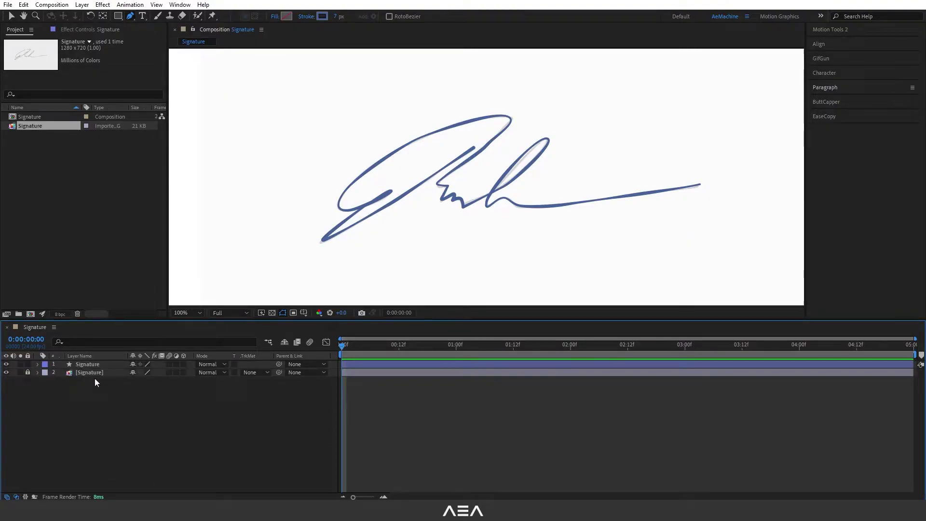
click(6, 372)
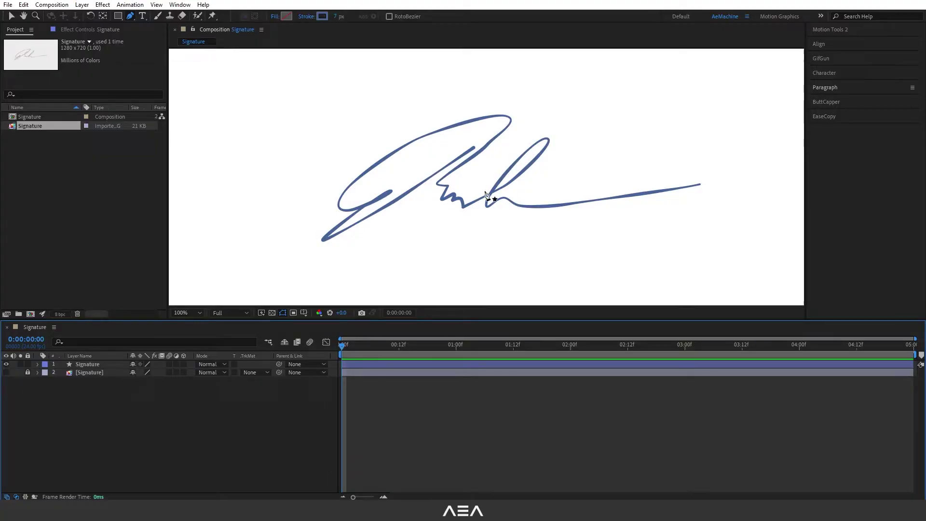
Add Trim Paths to the contents of the Signature shape layer and expand its properties
key(comma)
key(comma)
scroll(485, 193, up, 2)
click(38, 364)
click(54, 380)
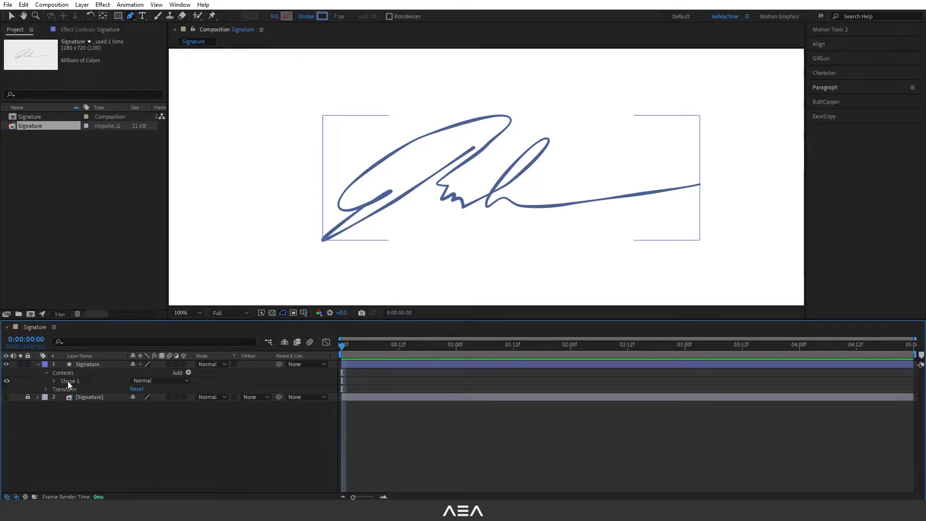
click(189, 372)
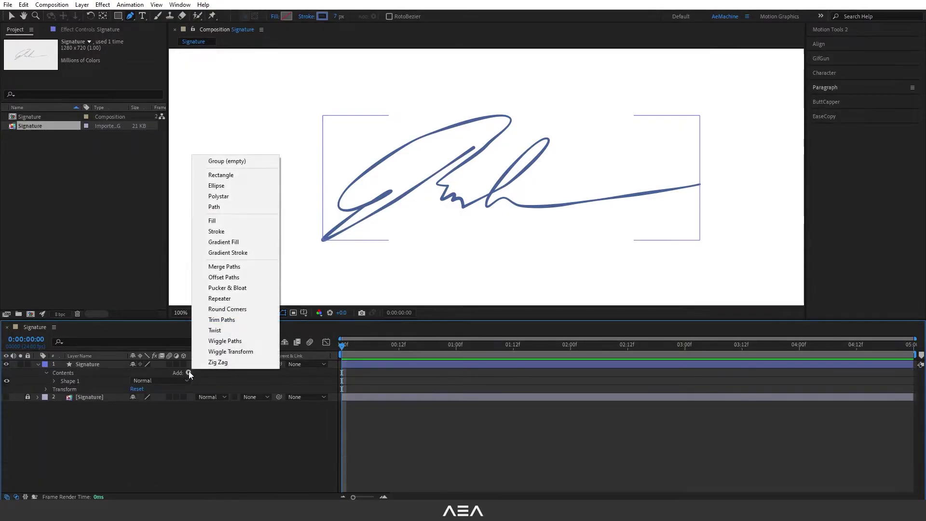
click(222, 320)
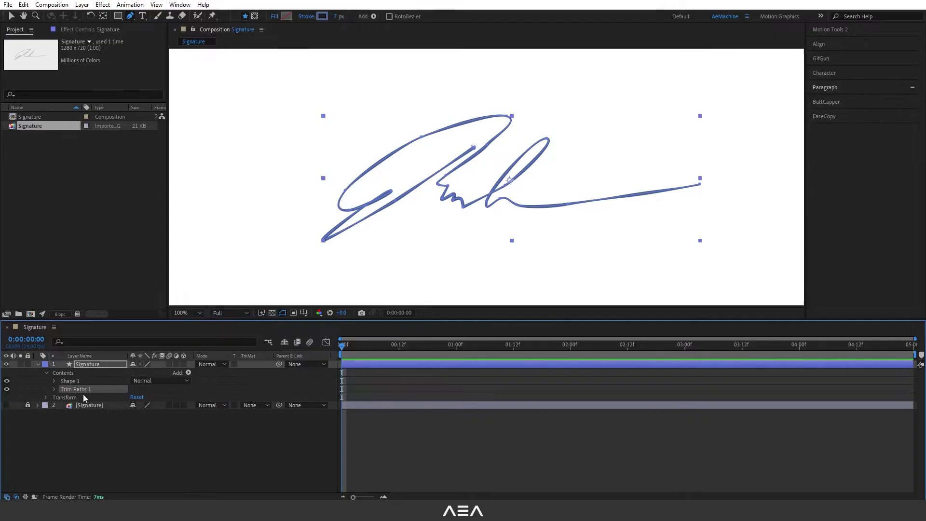
click(53, 389)
click(37, 407)
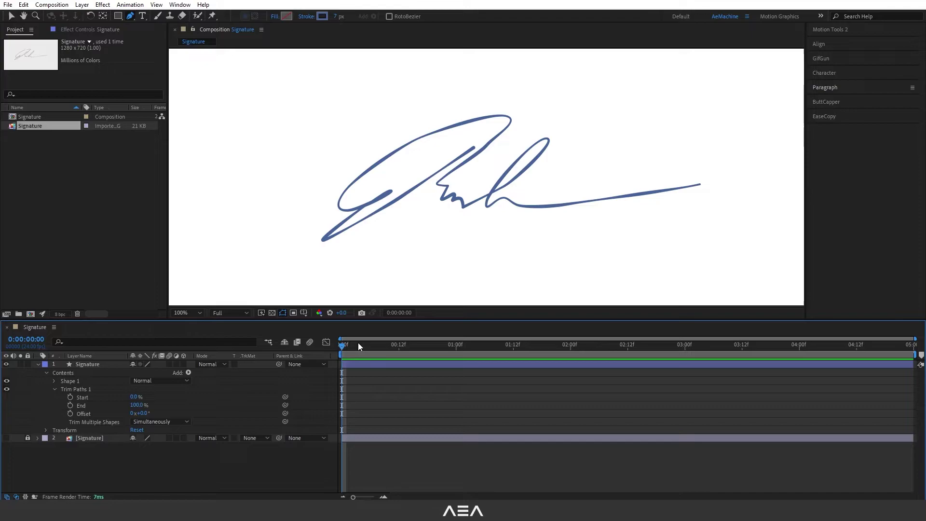
Start keyframing the Trim Paths End value at the first frame with 0%
click(70, 405)
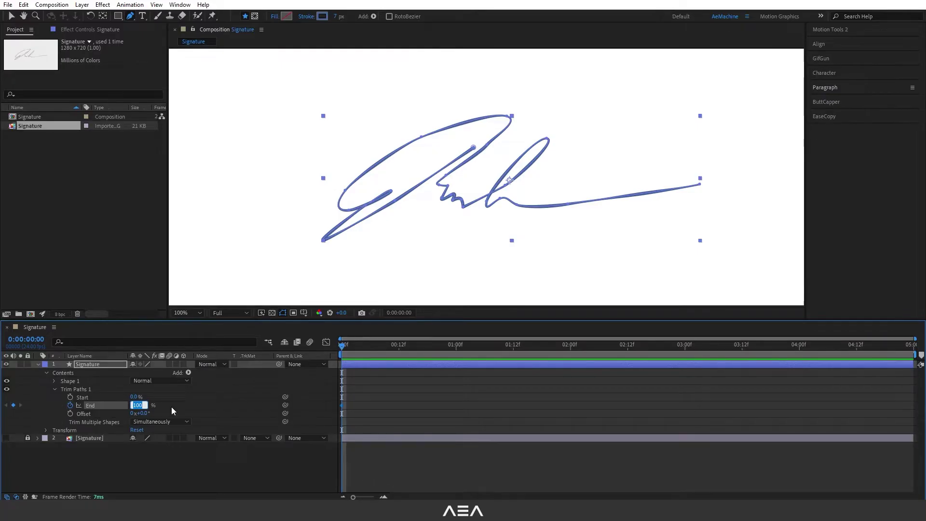
text(0)
key(Return)
Add a Trim Paths End keyframe of 50% at frame 5
drag(348, 347, 366, 349)
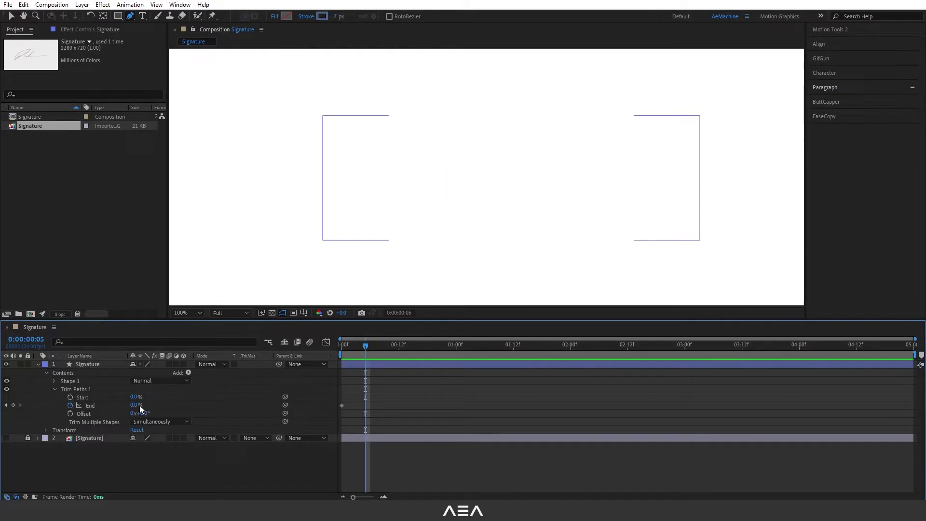
drag(136, 405, 158, 404)
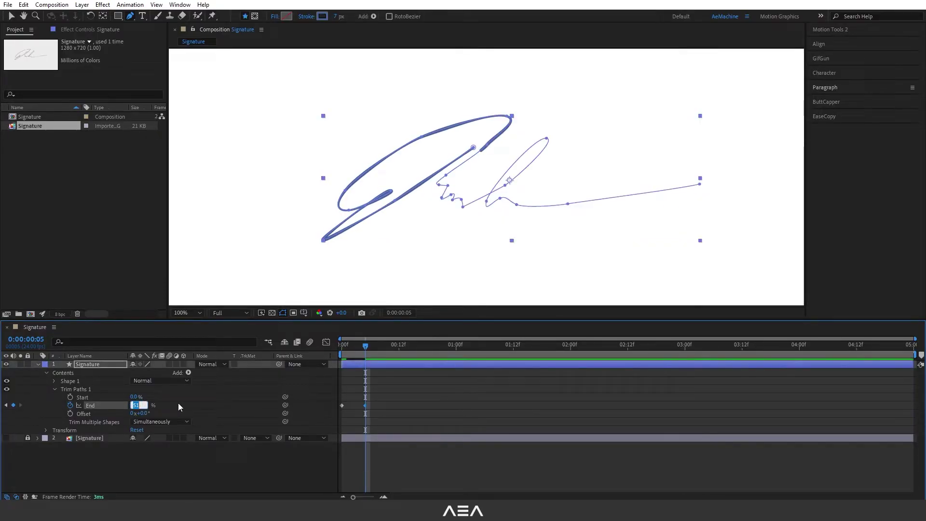
text(50)
key(Return)
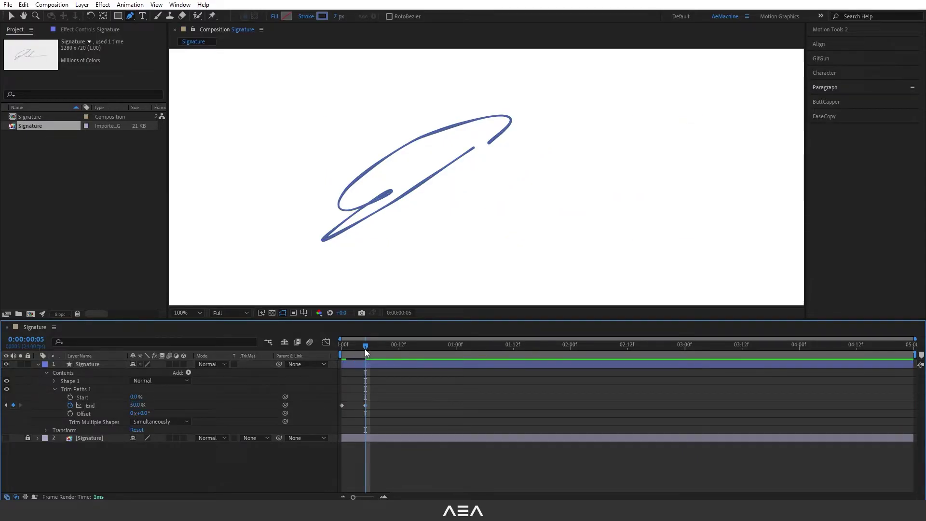
Add a Trim Paths End keyframe of 100% at frame 12
drag(364, 348, 398, 356)
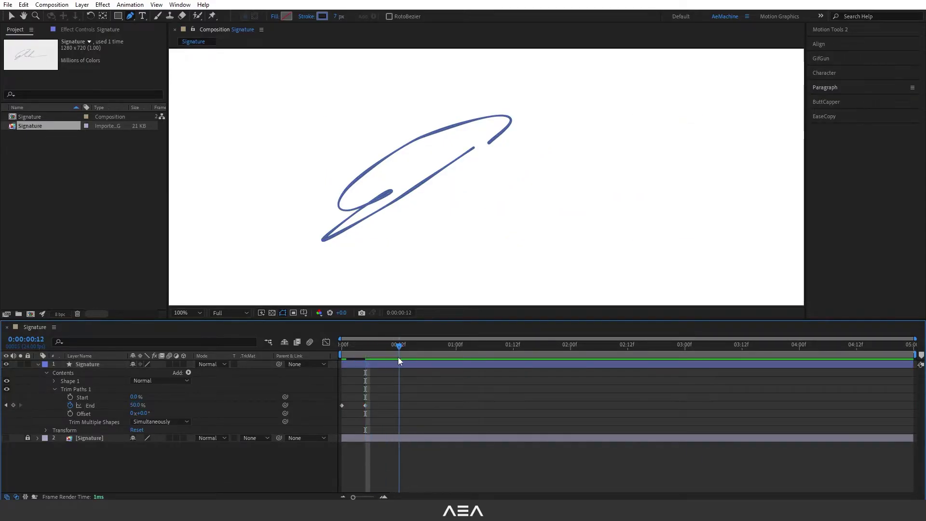
click(139, 405)
text(100)
key(Return)
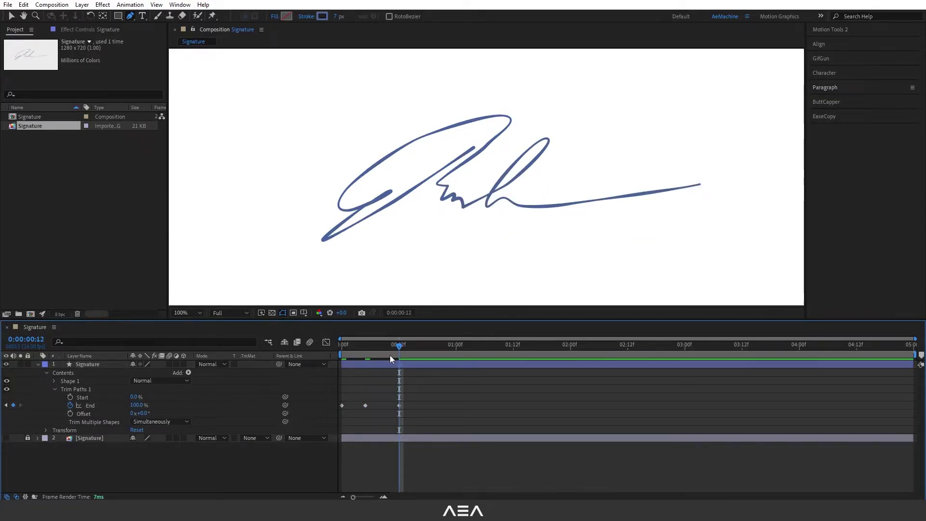
Preview the signature drawing animation from the first frame
drag(389, 355, 339, 349)
key(space)
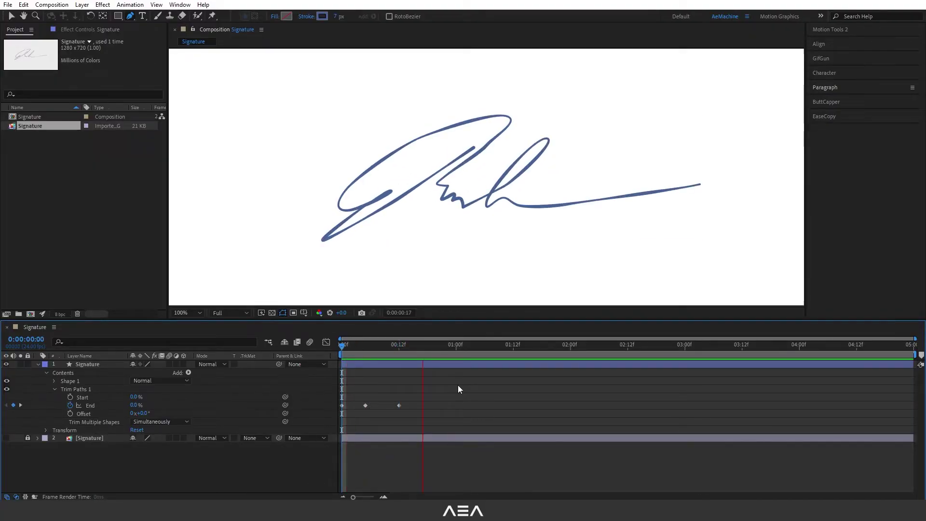
key(space)
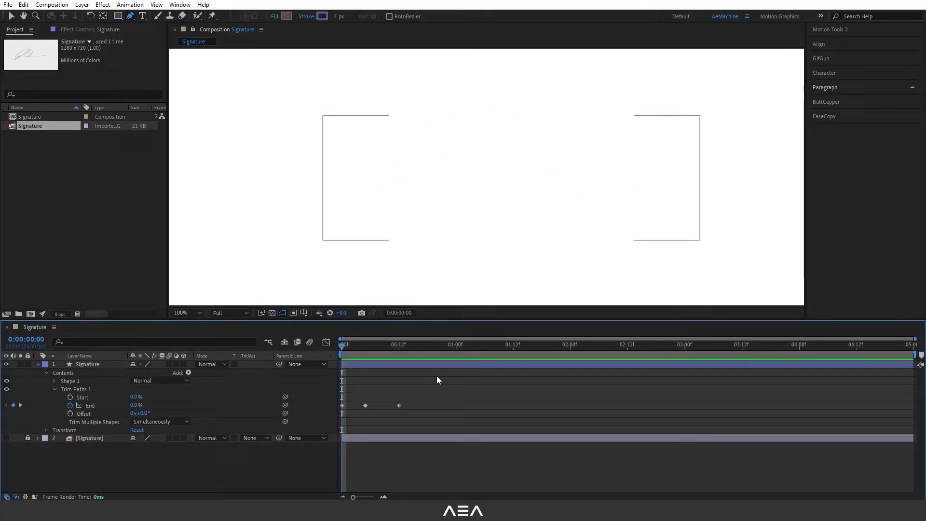
key(space)
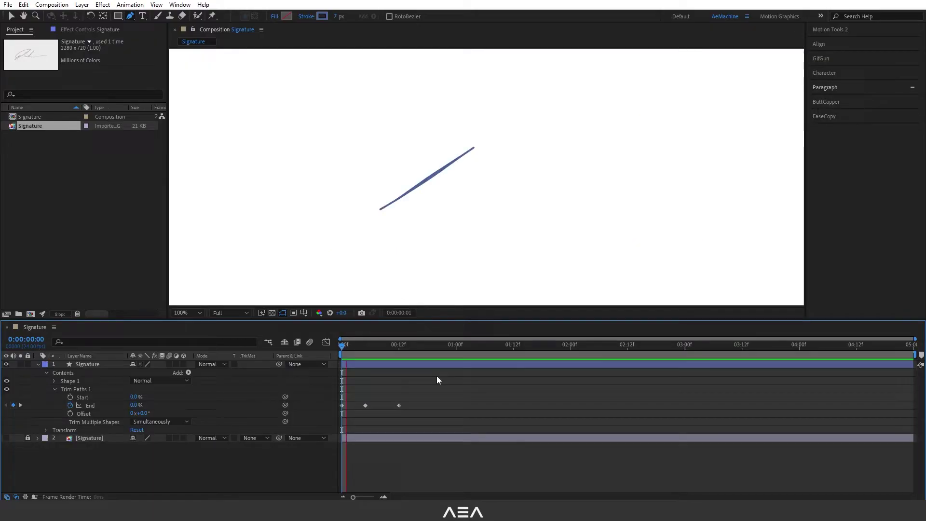
Apply Easy Ease to the three Trim Paths End keyframes and reshape their value graph around the 50% keyframe
drag(458, 391, 325, 419)
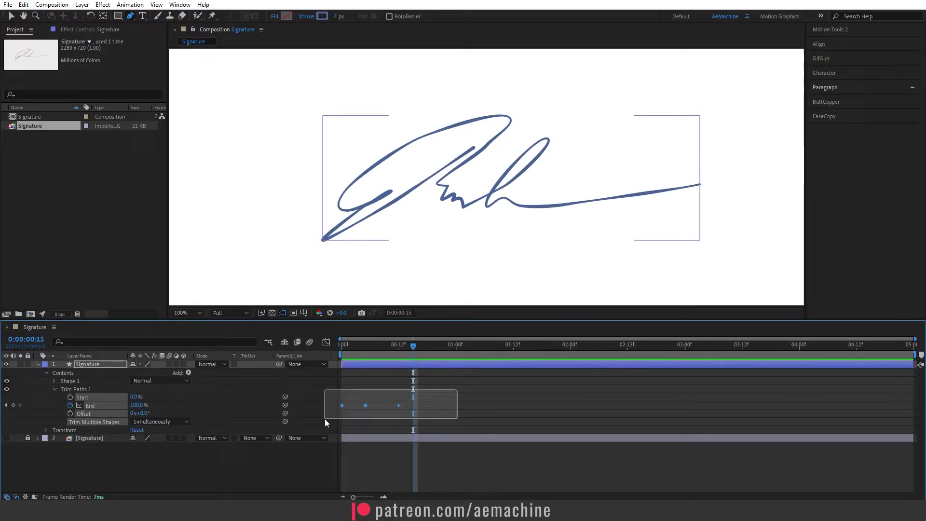
key(F9)
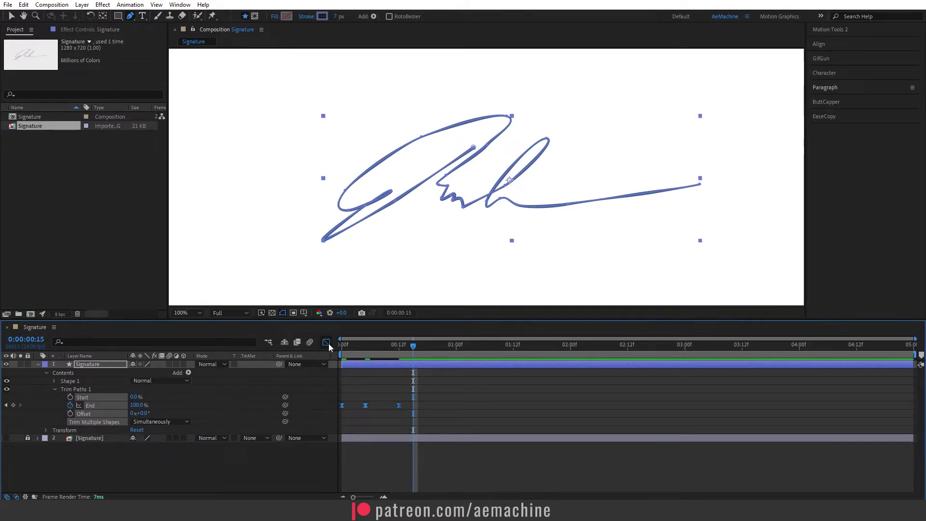
key(shift+F3)
right_click(405, 421)
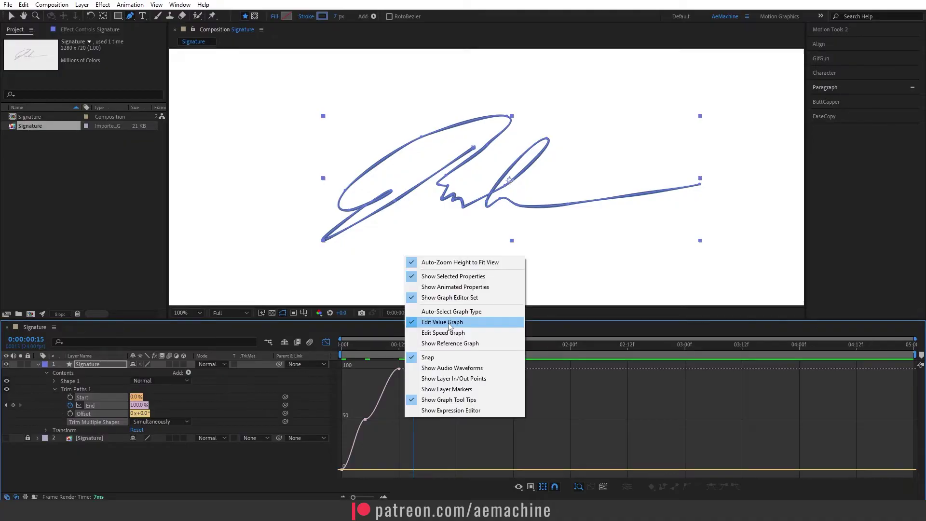
drag(391, 439, 392, 416)
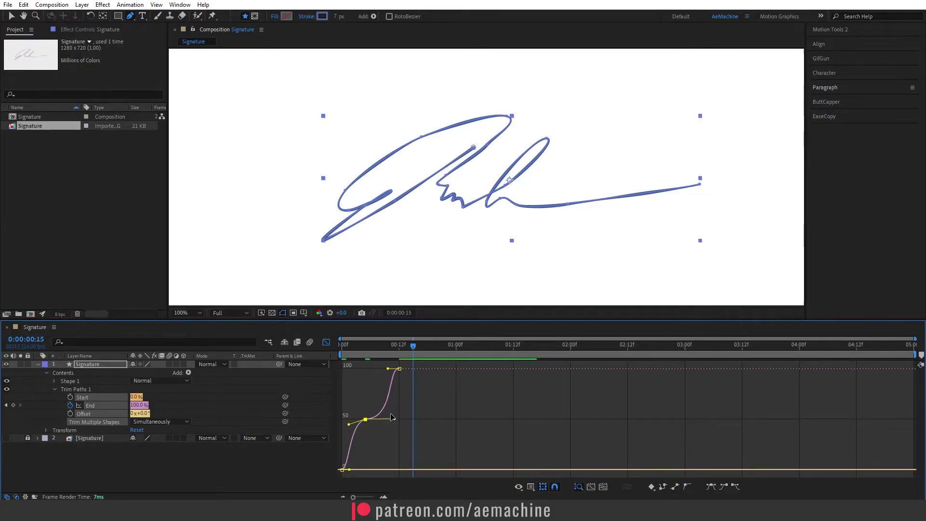
Play back the eased signature animation from the start and leave the graph editor
key(space)
key(space)
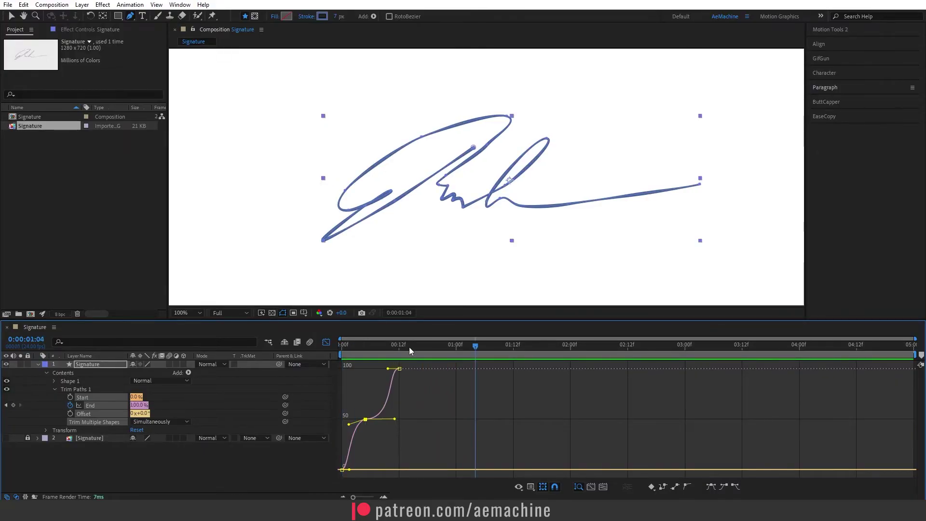
drag(409, 346, 294, 359)
key(space)
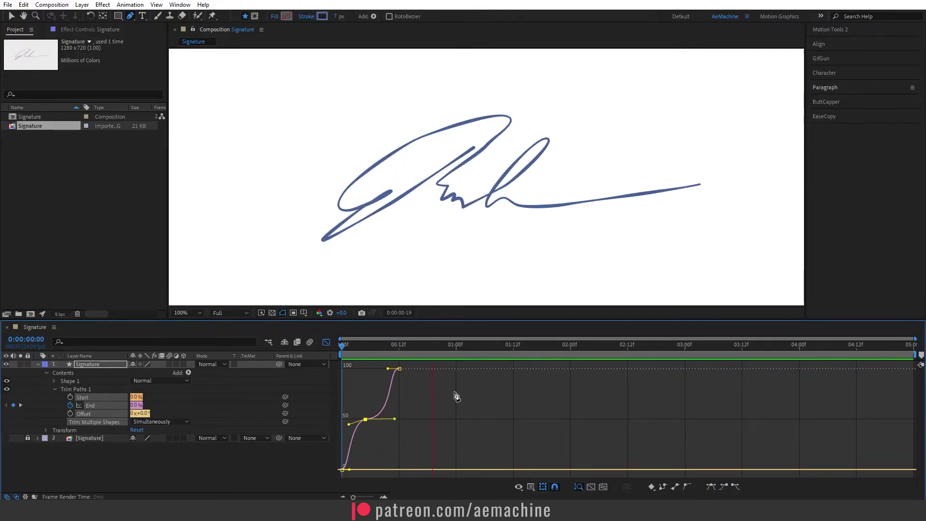
key(space)
key(ctrl+z)
scroll(507, 223, down, 1)
key(shift+F3)
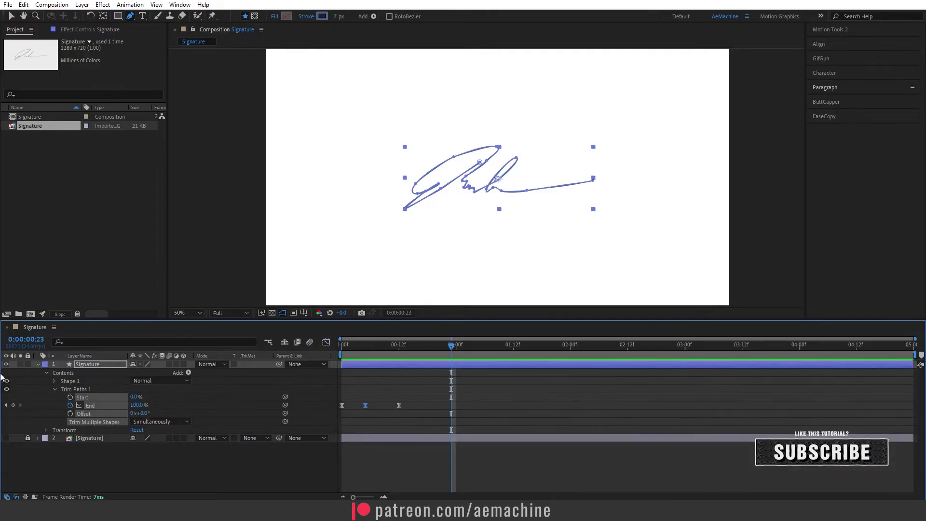
Search the effects for Roughen Edges and apply the effect to the Signature shape layer
click(38, 364)
click(88, 366)
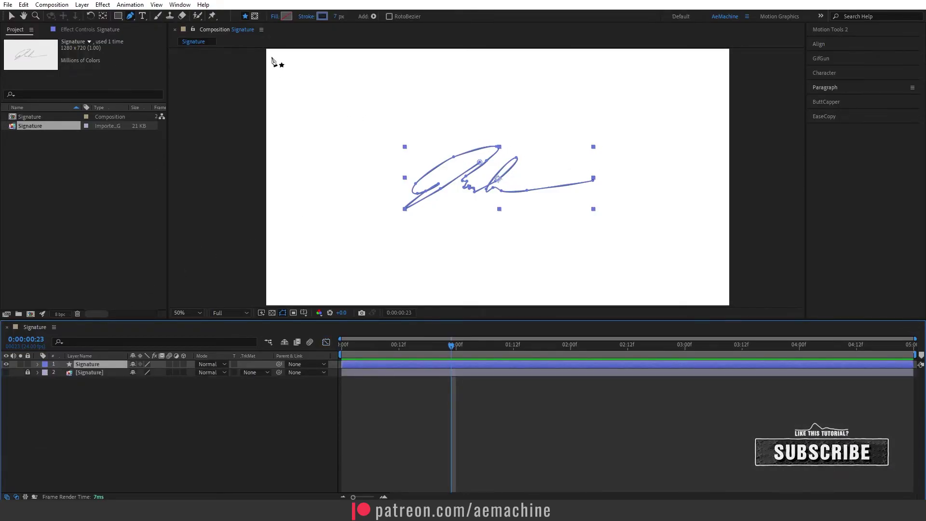
click(180, 5)
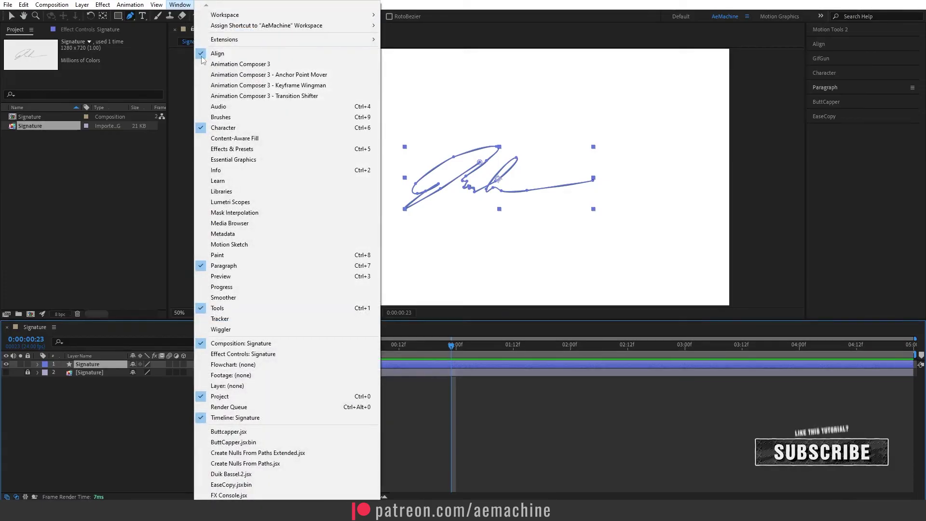
click(254, 150)
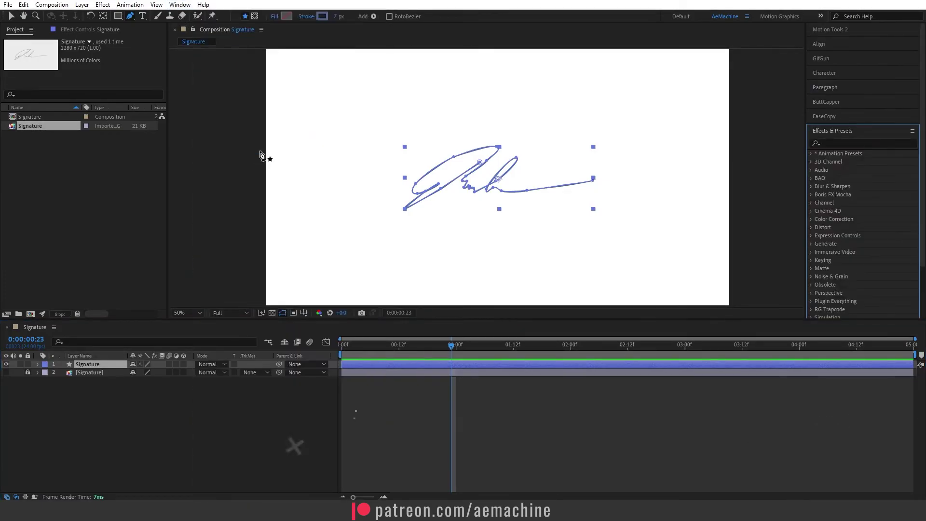
click(851, 143)
text(roug)
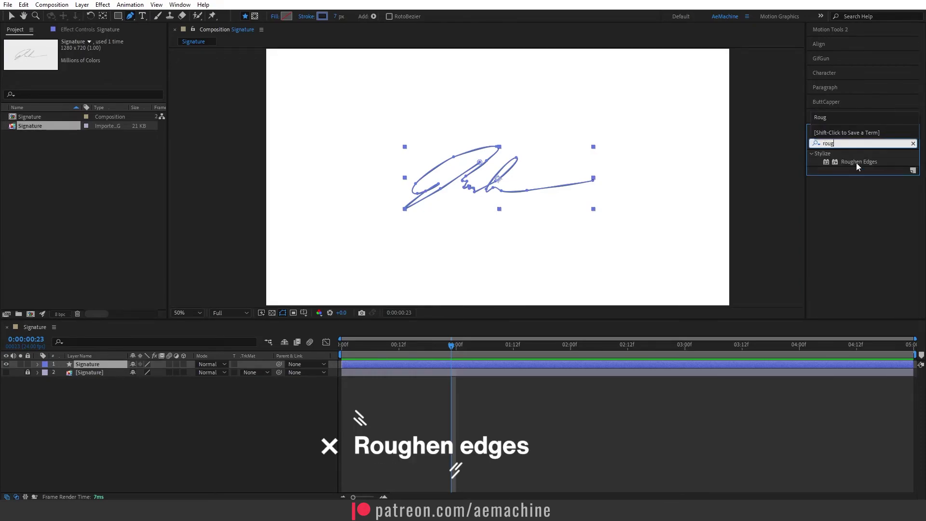
double_click(856, 162)
scroll(441, 173, up, 2)
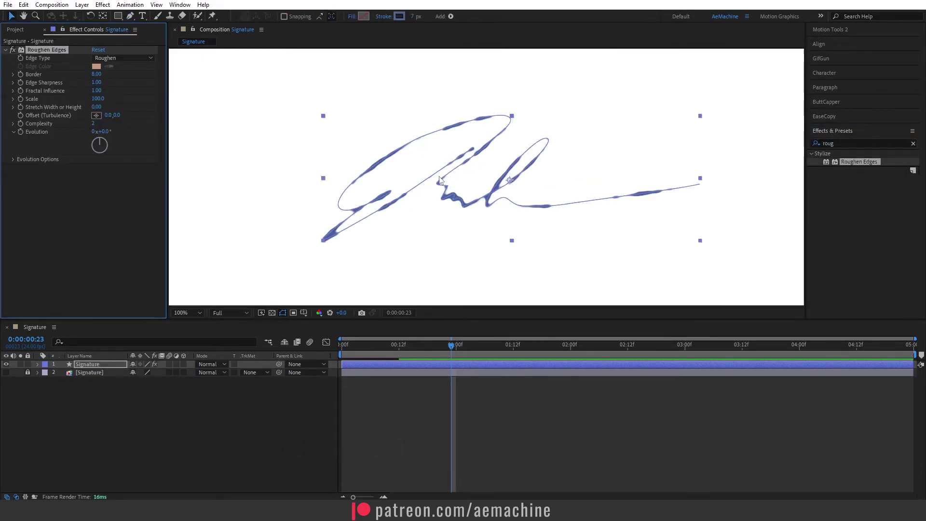
Set the Roughen Edges border to 2.00 and its scale to 139
scroll(349, 188, down, 1)
mouse_move(93, 77)
mouse_down()
mouse_move(70, 80)
mouse_move(120, 106)
mouse_up()
click(250, 444)
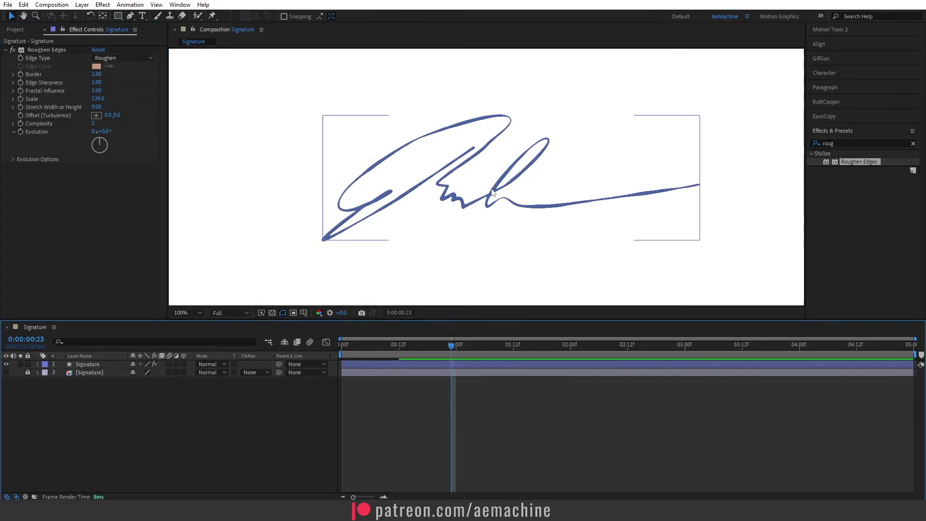
Inspect the roughened edges of the signature stroke up close
click(17, 53)
key(u)
key(u)
key(period)
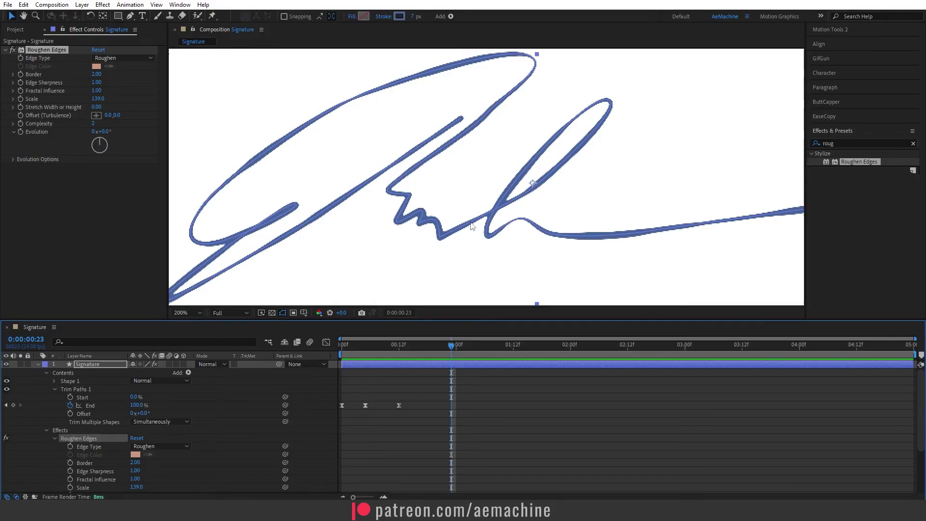
key(comma)
key(period)
key(comma)
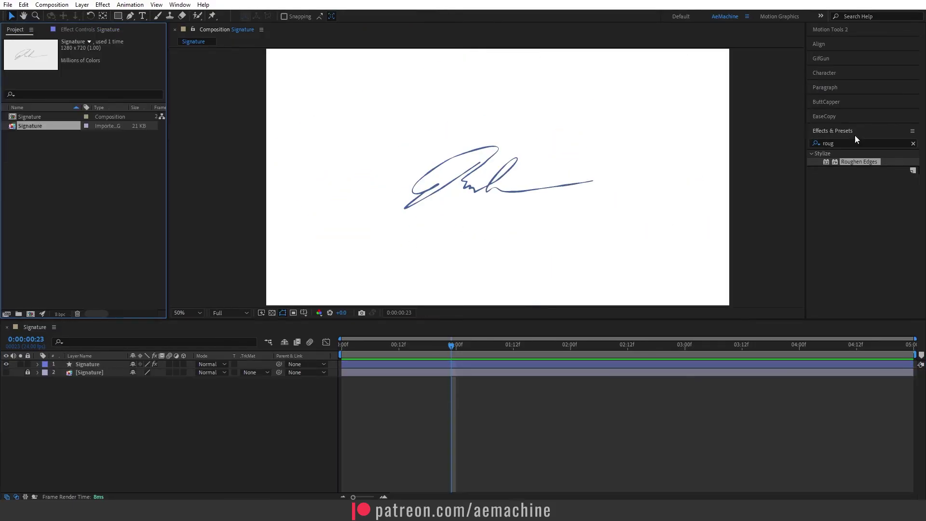
Collapse the effects list, end the work area at about 01:12 and return to the first frame
click(855, 135)
click(757, 180)
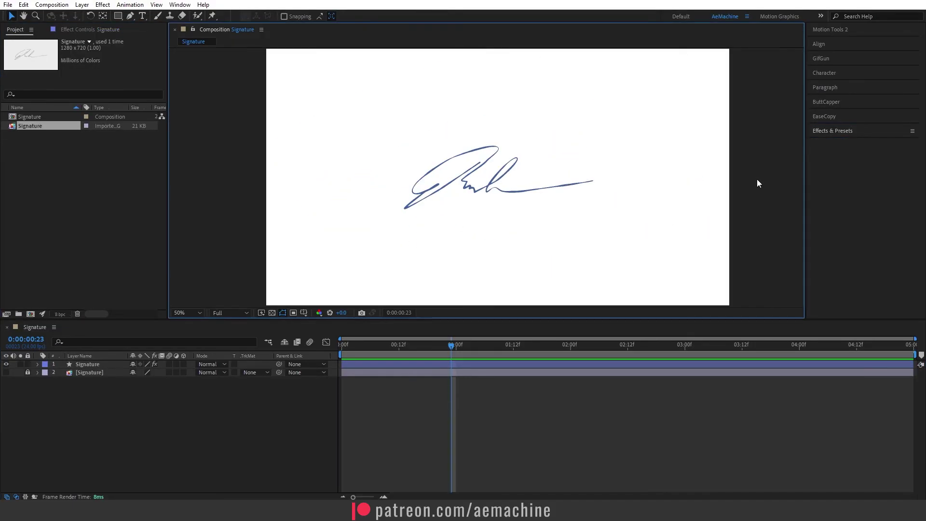
mouse_move(367, 353)
mouse_down()
mouse_move(357, 346)
mouse_move(513, 356)
mouse_up()
key(n)
drag(381, 349, 342, 349)
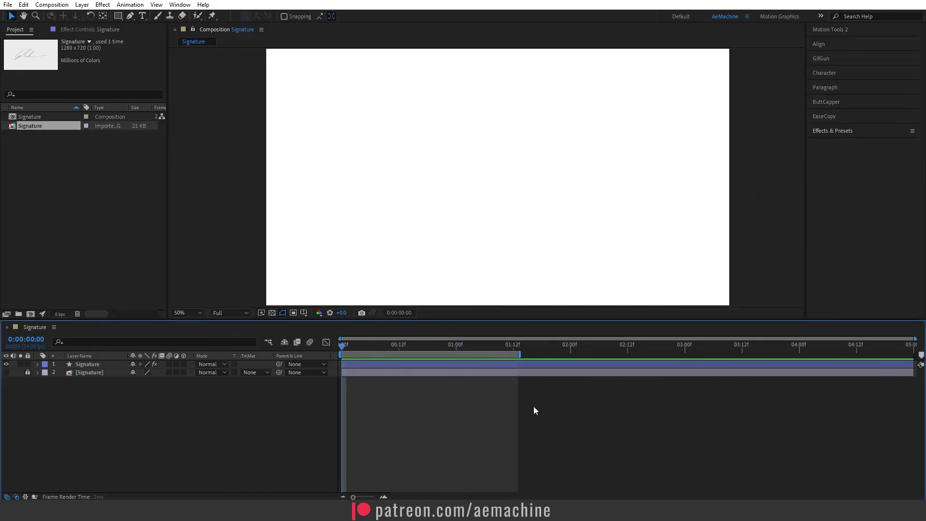